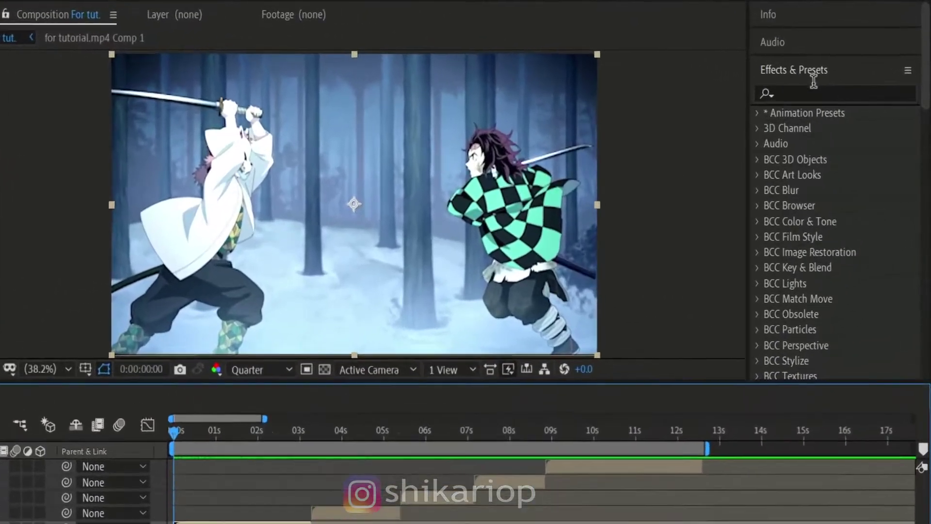
Step: Search 'brigh' and apply Brightness & Contrast to the Comp 1 clip, then preview it
click(846, 99)
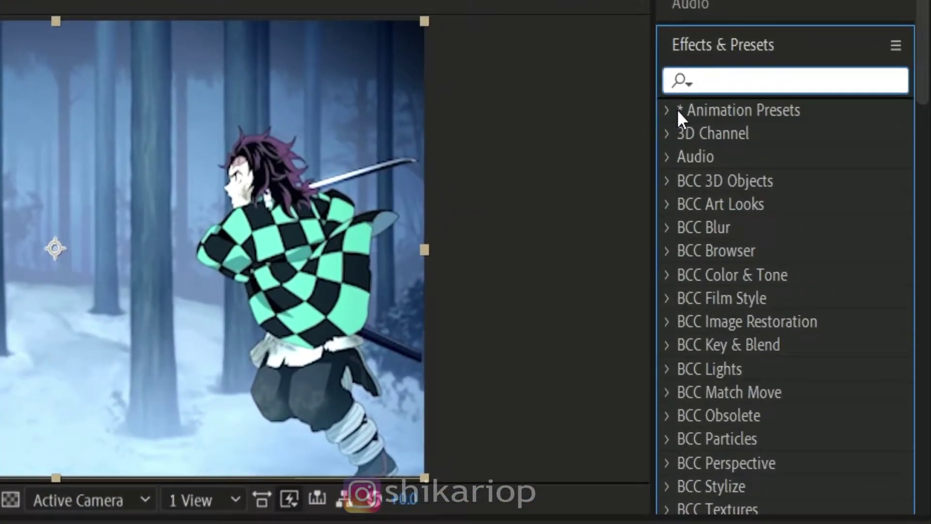
text(bri)
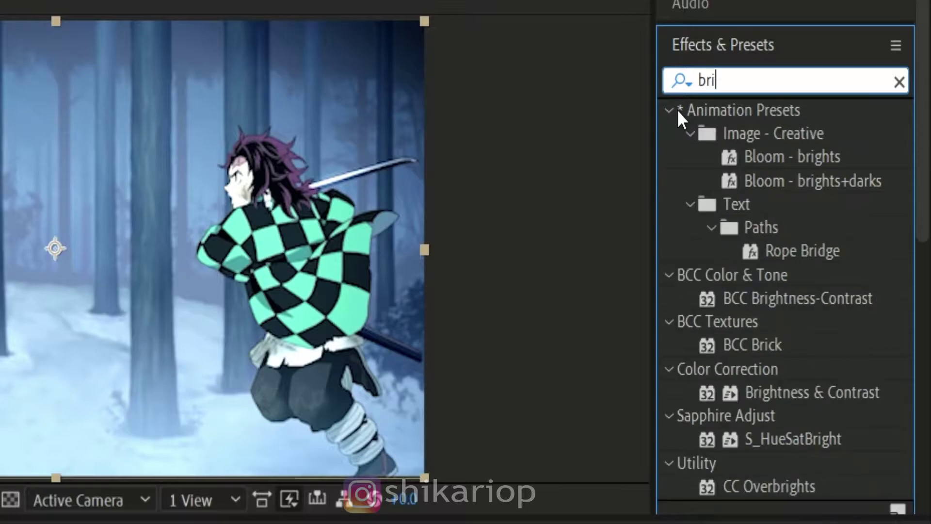
text(gh)
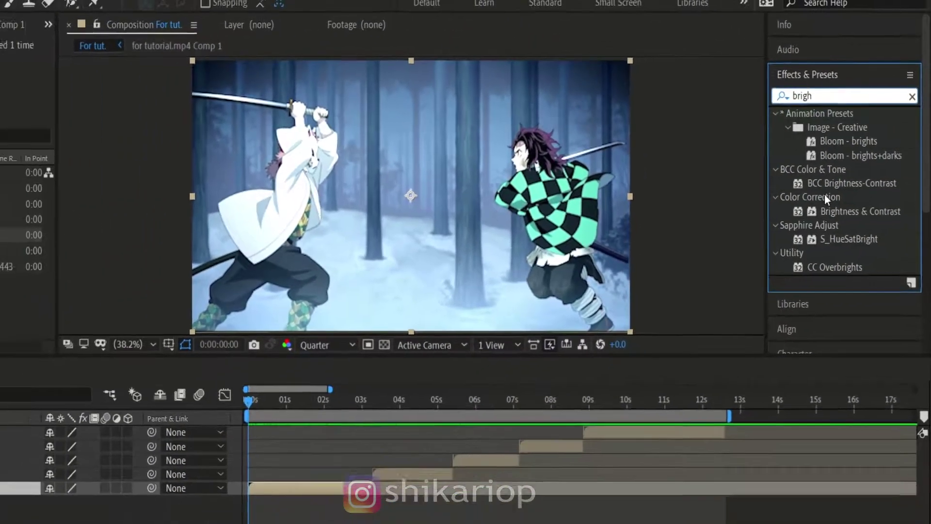
click(851, 193)
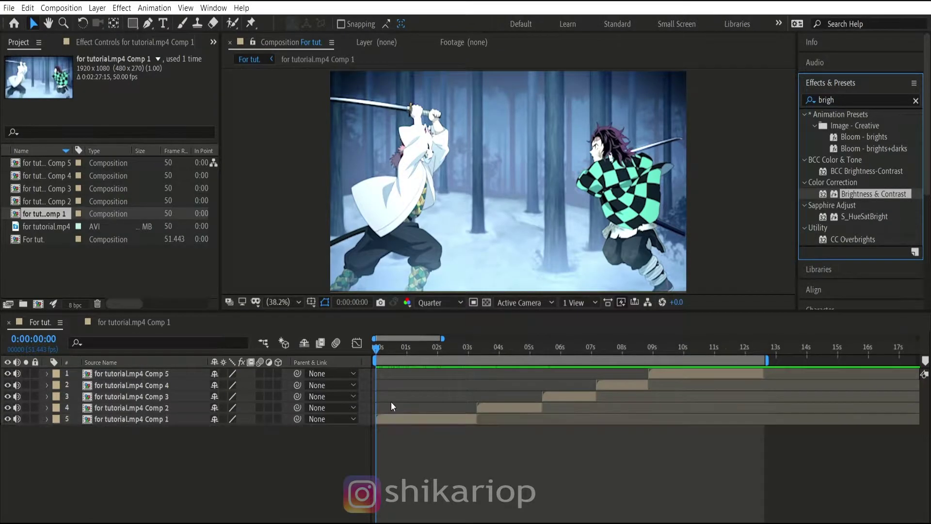
drag(861, 191, 393, 418)
drag(377, 340, 385, 360)
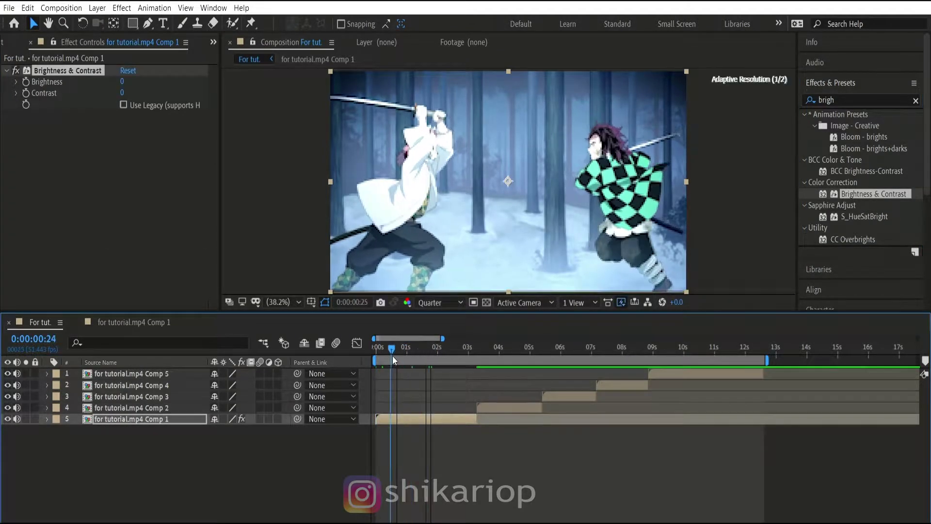
key(space)
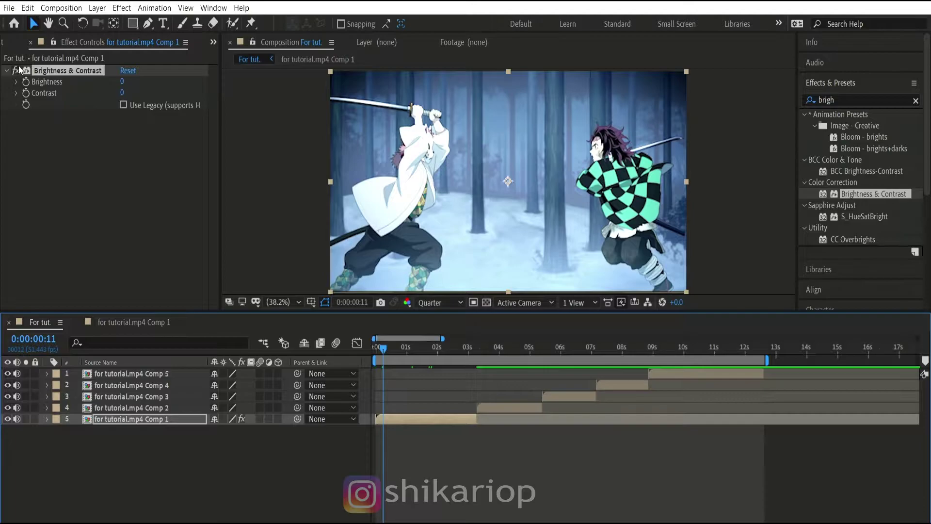
Step: Keyframe Comp 1's Brightness to dip to -150 over its first frames
click(26, 70)
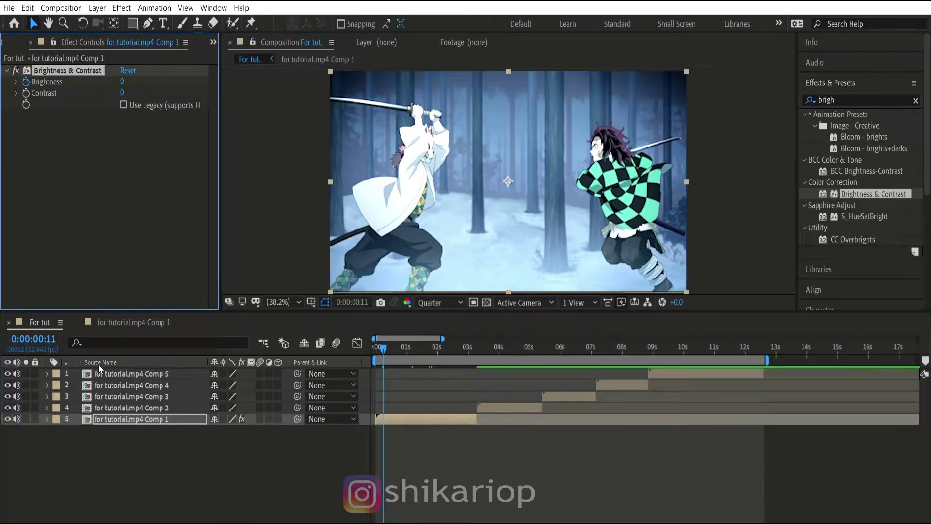
key(u)
drag(216, 442, 494, 408)
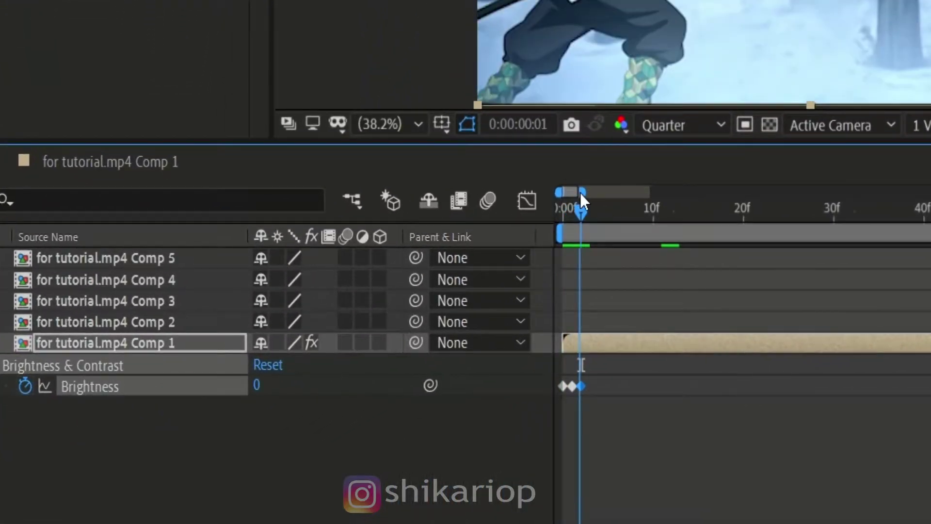
drag(579, 193, 566, 202)
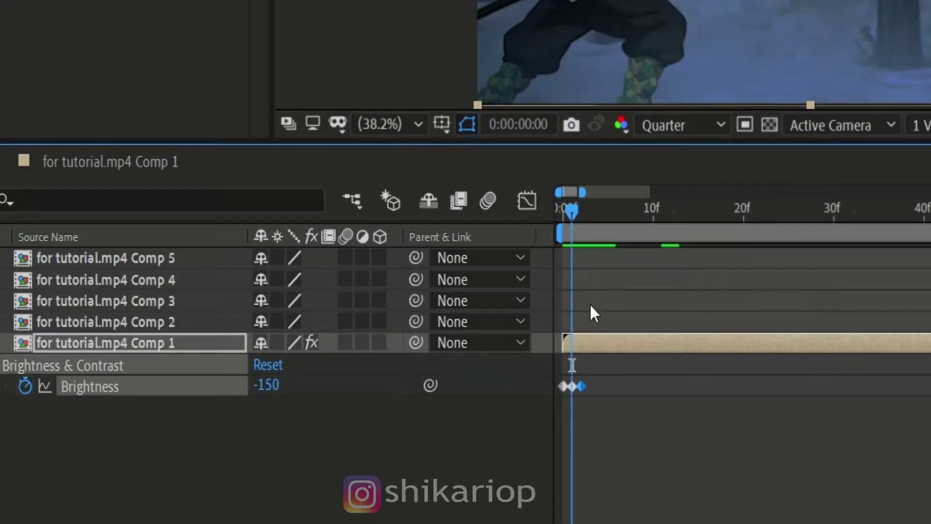
drag(592, 354, 551, 382)
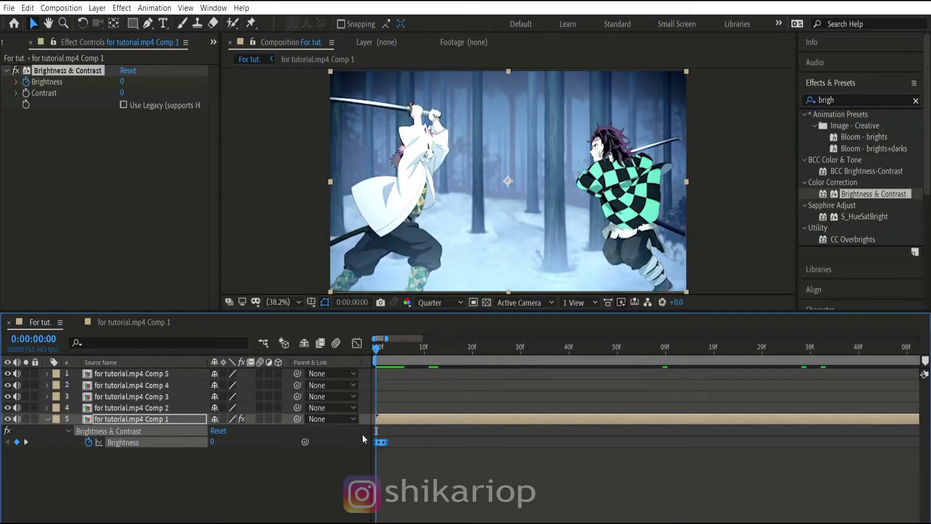
key(Page_Down)
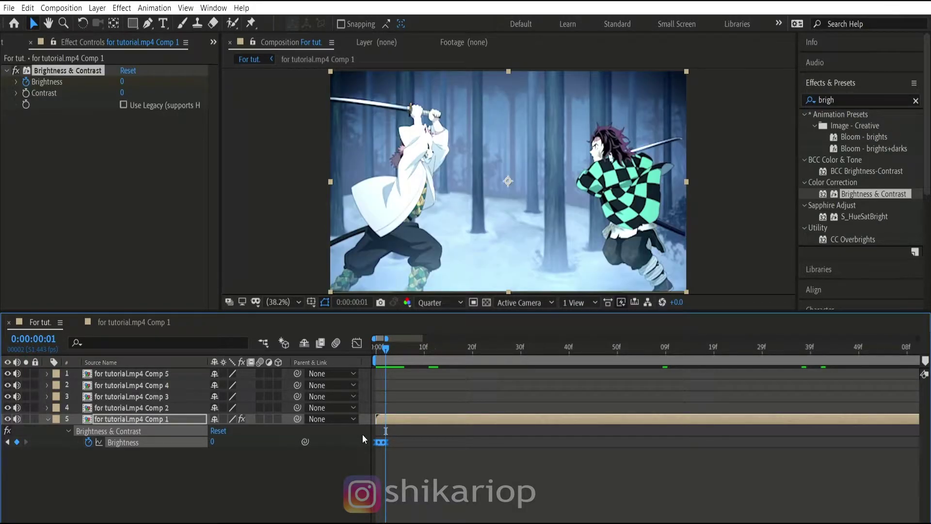
Step: Paste the Brightness flicker keyframes frame by frame along Comp 1
key(Page_Down)
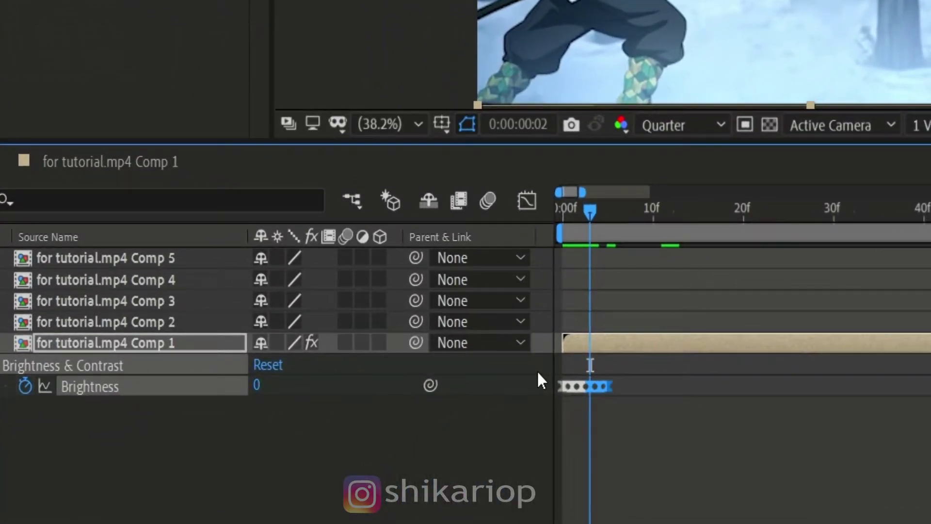
key(Page_Down)
key(Page_Down)
key(Page_Down)
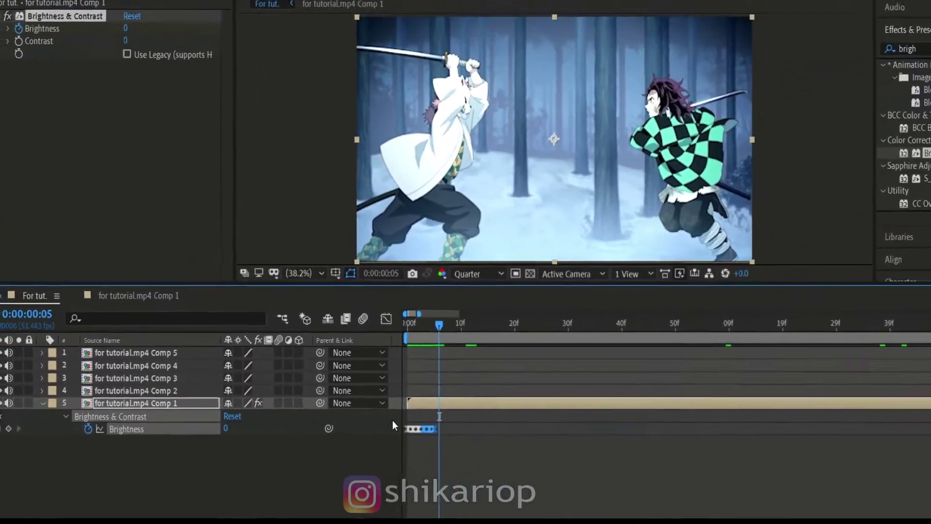
key(ctrl+v)
key(ctrl+v)
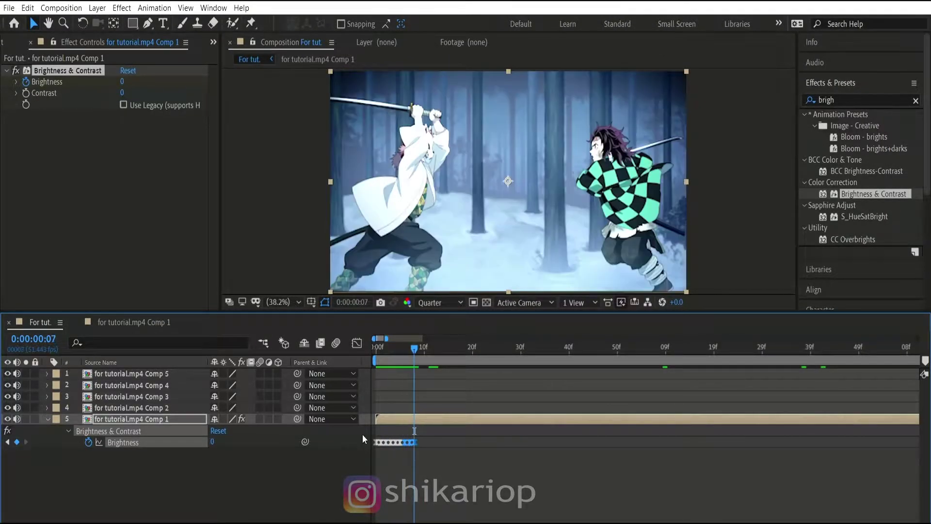
key(ctrl+v)
key(ctrl+v)
key(ctrl+v)
key(ctrl+v)
key(ctrl+v)
key(ctrl+v)
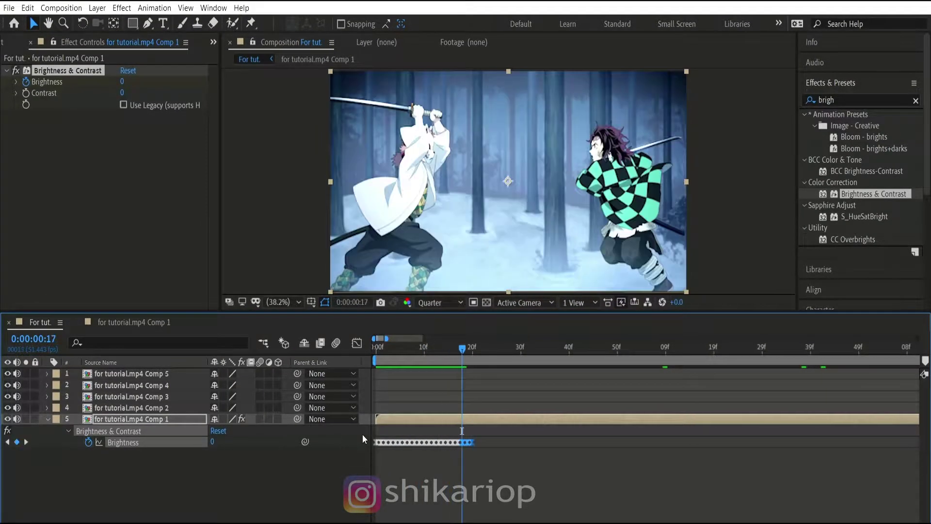
key(ctrl+v)
key(ctrl+v)
key(ctrl+v)
key(ctrl+v)
key(ctrl+v)
key(ctrl+v)
key(ctrl+v)
key(ctrl+v)
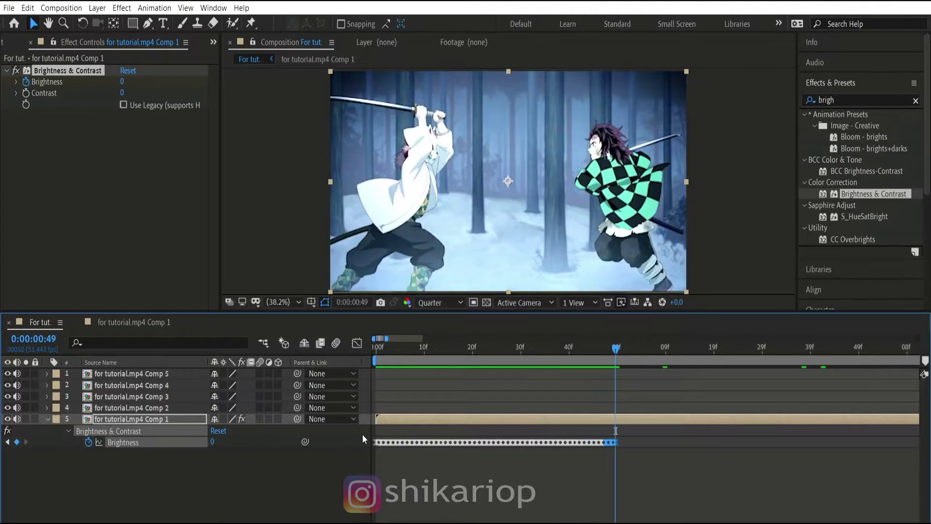
key(ctrl+v)
key(ctrl+v)
key(ctrl+v)
key(ctrl+v)
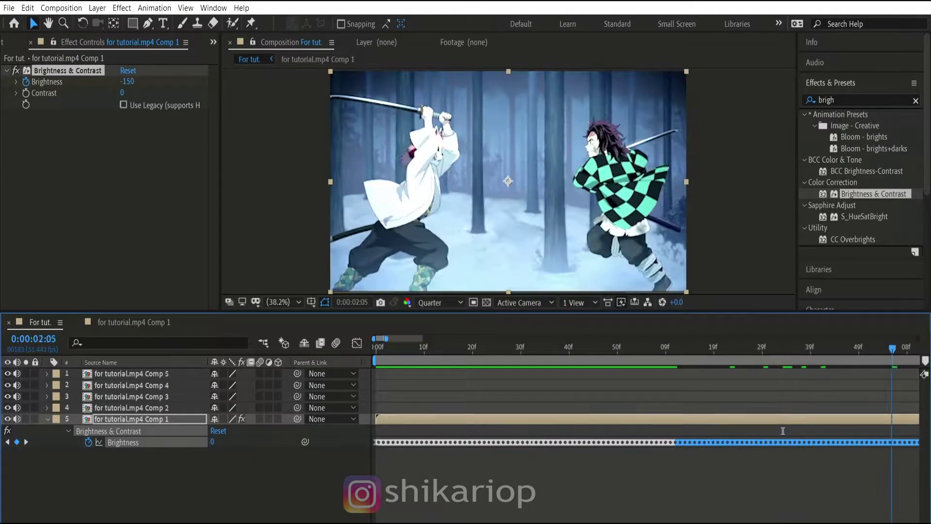
Step: Fill the flicker up to 0:00:03:13 and delete the extra keyframes beyond it
click(608, 350)
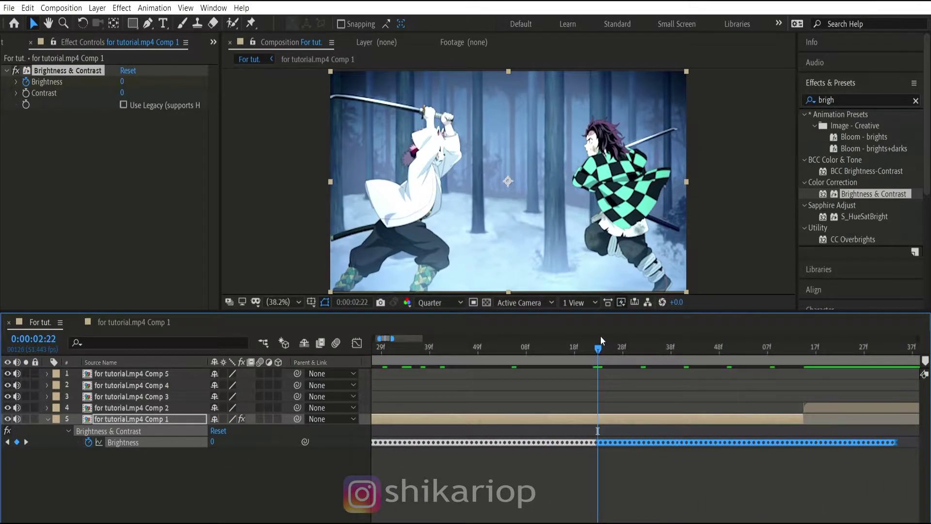
key(ctrl+v)
key(ctrl+v)
drag(799, 442, 803, 441)
key(Delete)
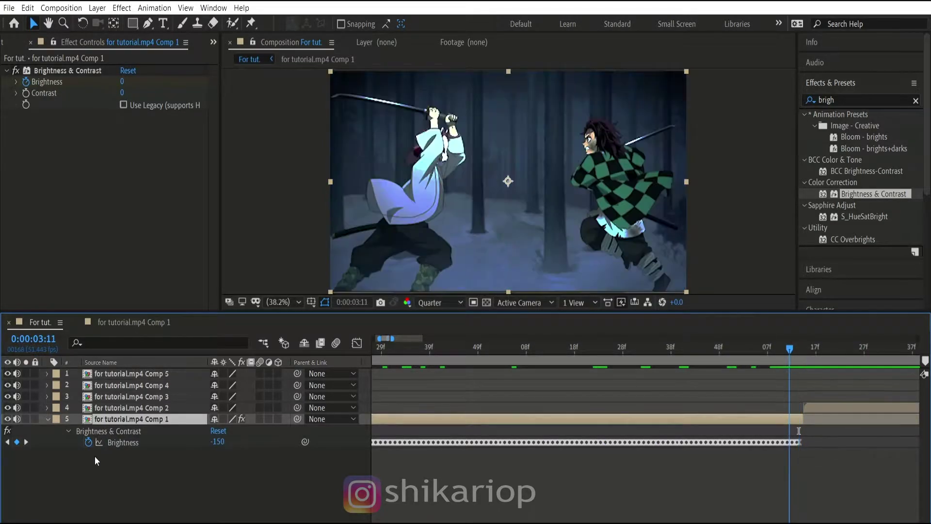
Step: Replay the composition from the start to check Comp 1's dark flicker
key(Home)
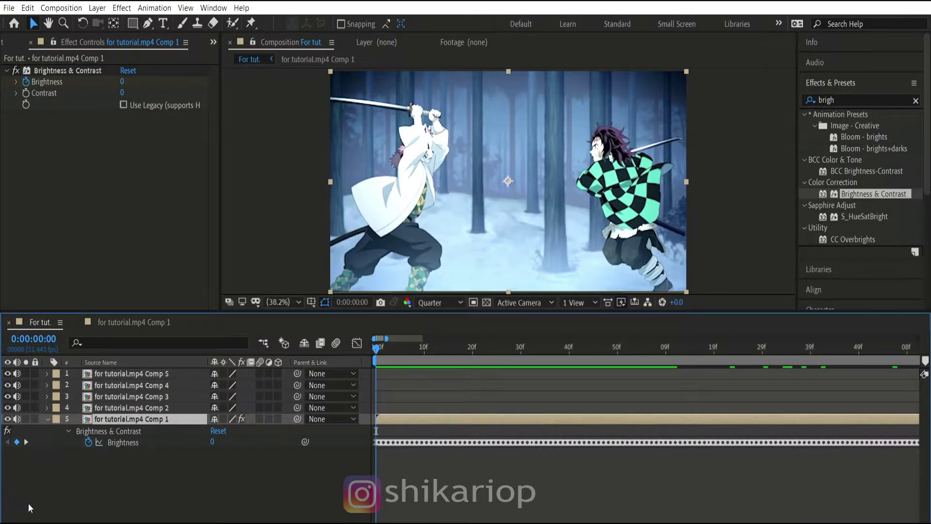
key(space)
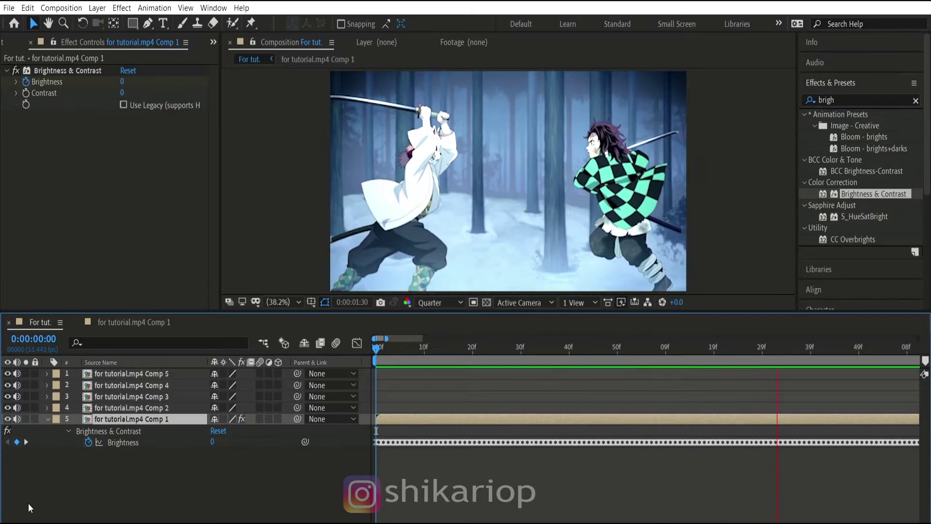
key(space)
key(Home)
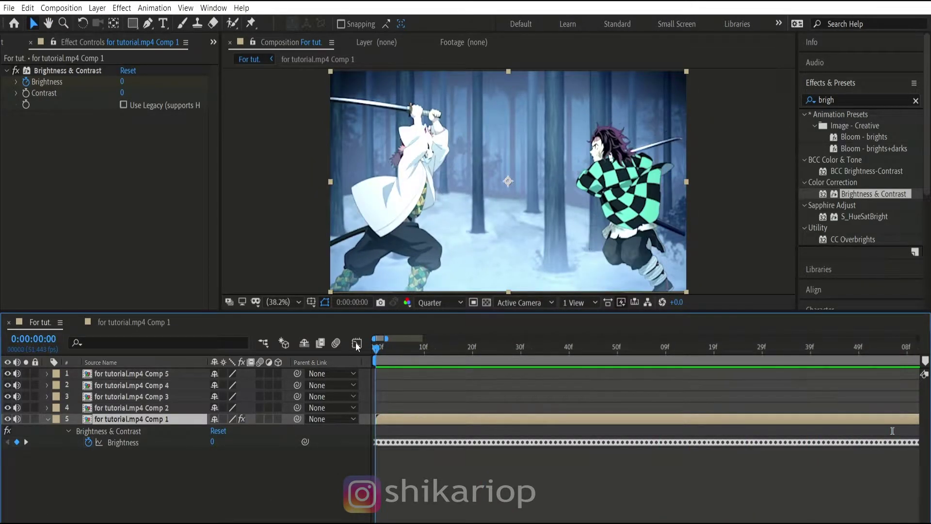
key(space)
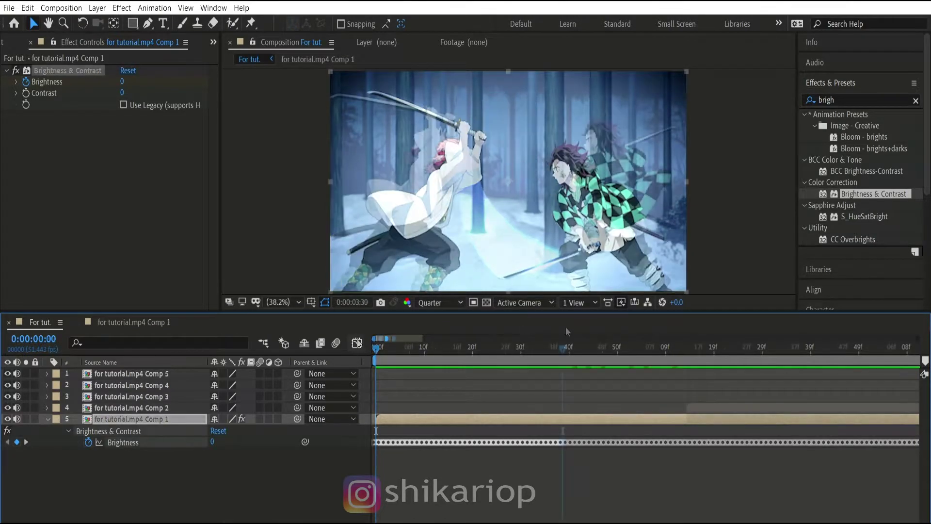
Step: Stop playback at 0:00:03:13 and apply Stylize > Glow to Comp 1
click(686, 360)
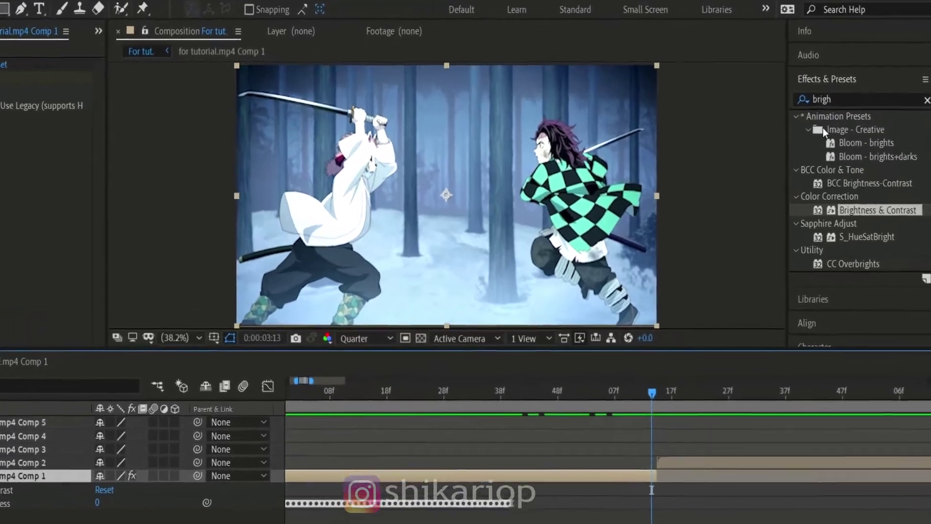
click(836, 99)
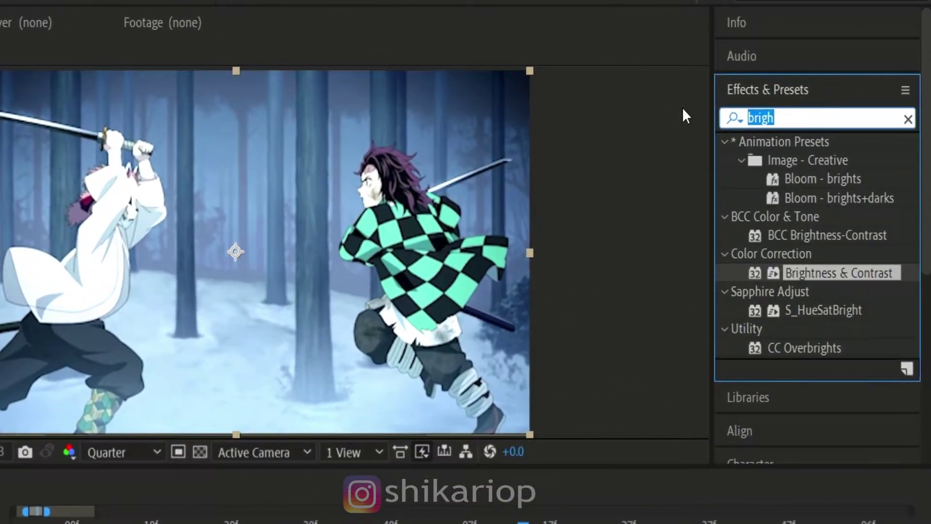
text(g)
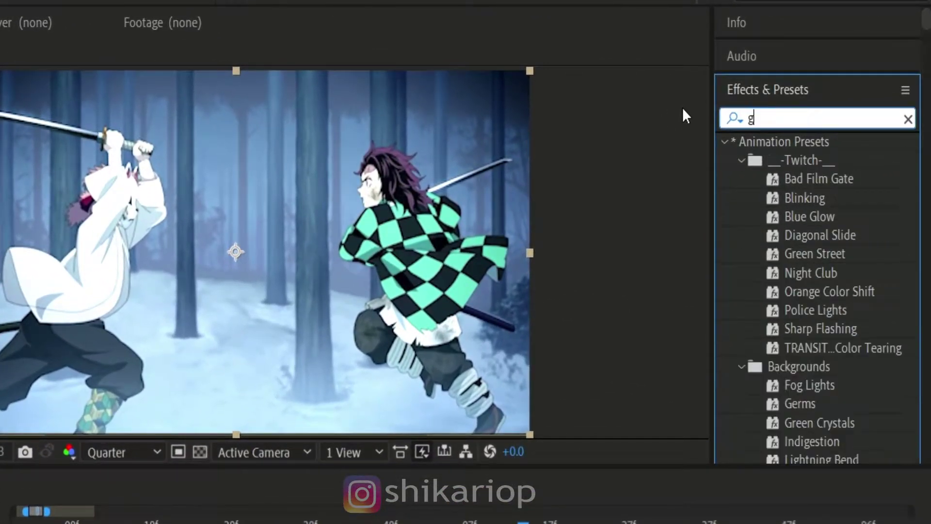
text(lw)
key(BackSpace)
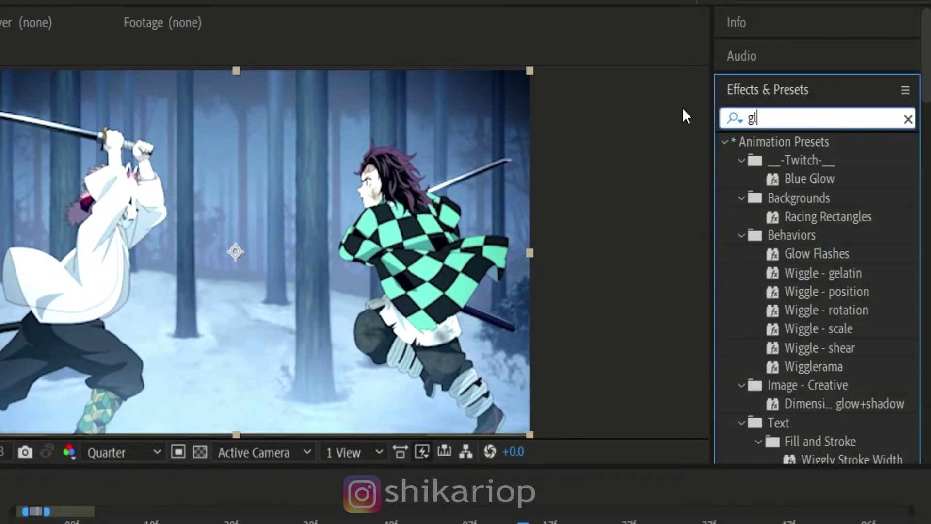
text(ow)
scroll(823, 222, down, 5)
scroll(823, 222, down, 5)
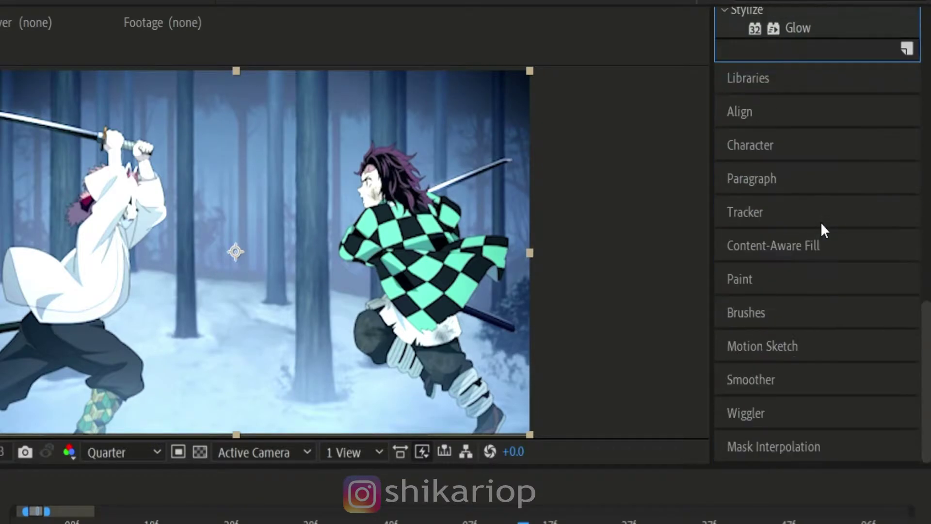
double_click(797, 347)
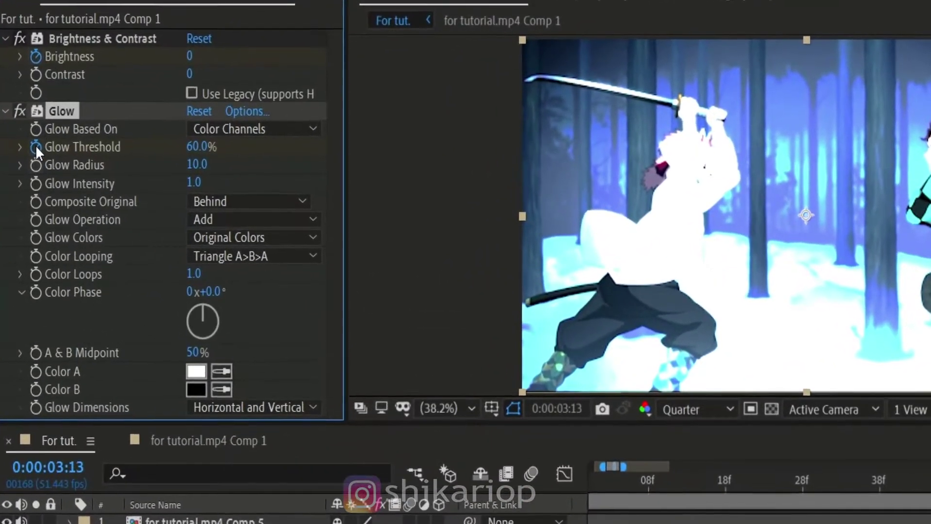
click(35, 164)
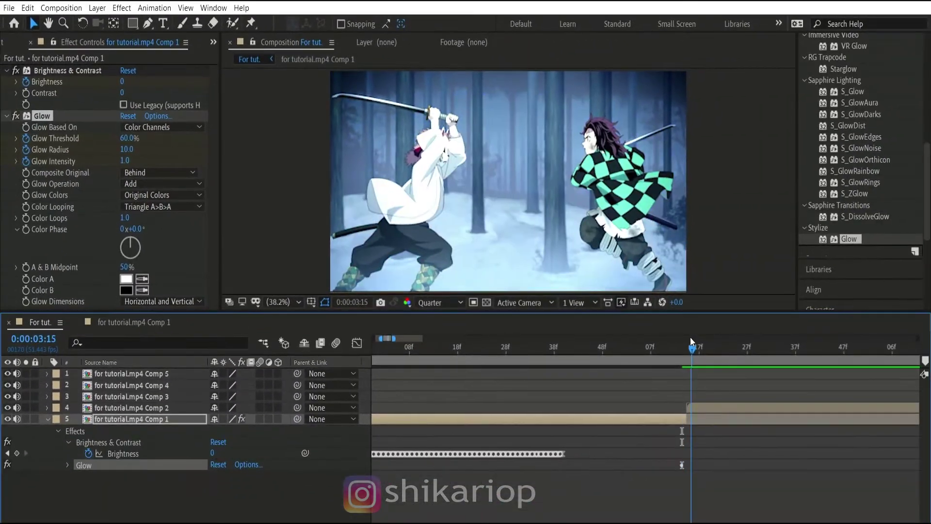
Step: At 0:00:03:03, keyframe Glow Threshold at 100% and Radius at 0
drag(691, 337, 683, 339)
key(u)
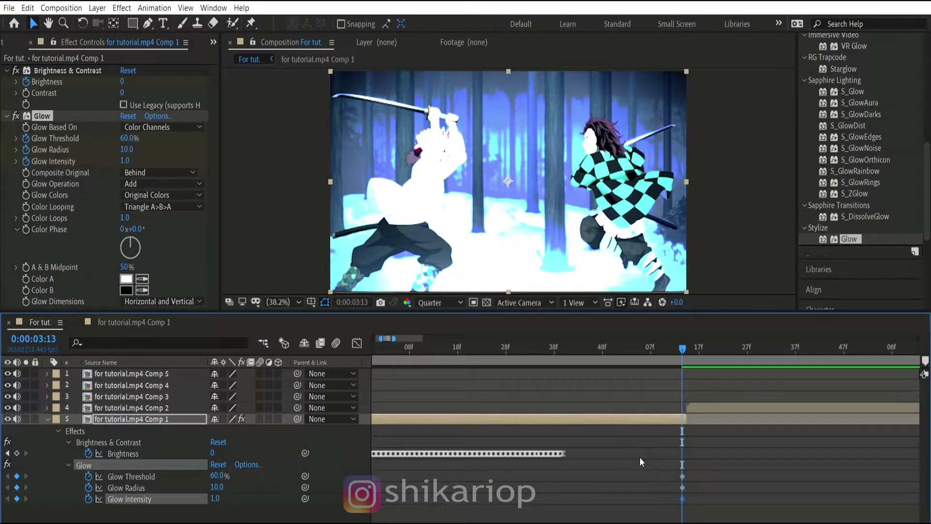
key(shift+Page_Up)
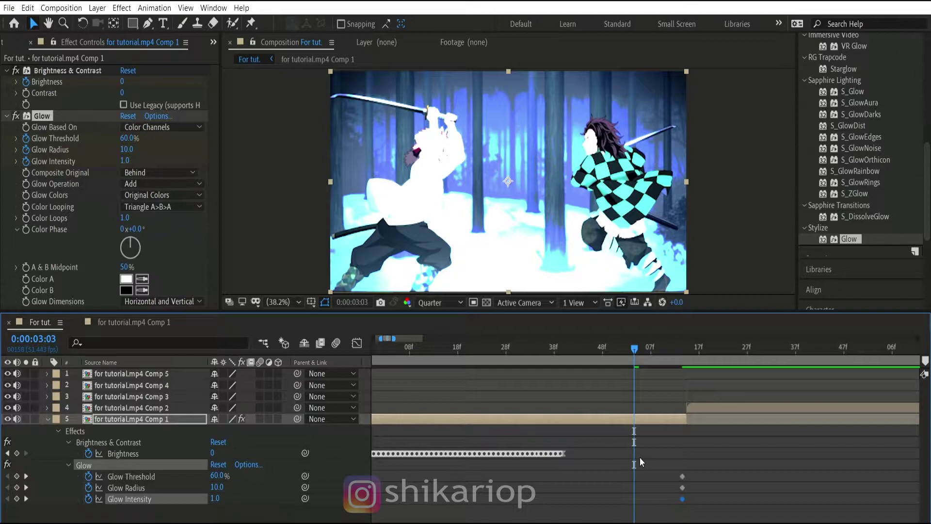
click(17, 475)
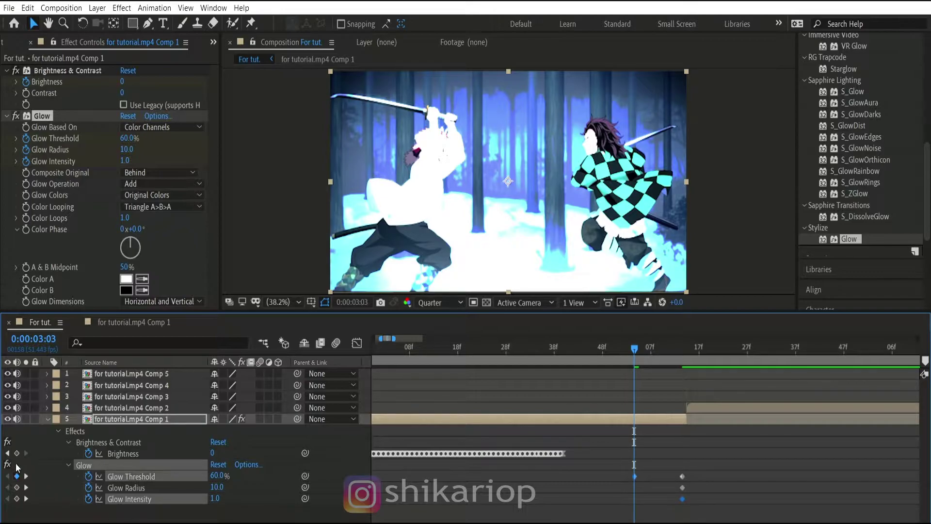
click(17, 487)
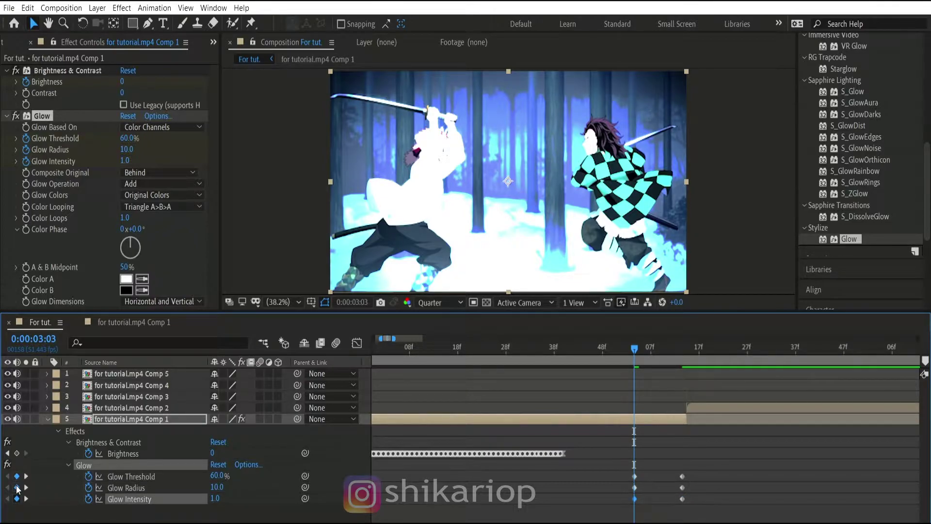
click(88, 498)
key(shift+Page_Down)
key(shift+Page_Up)
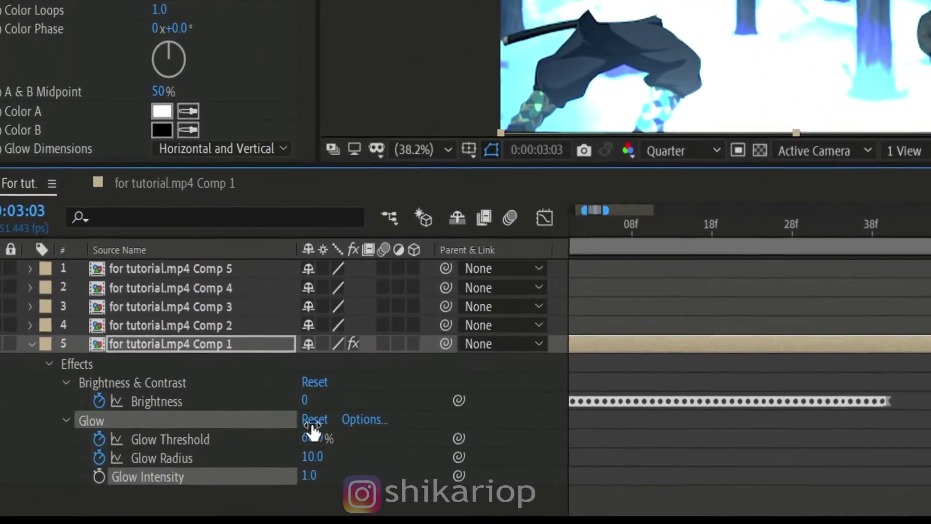
drag(313, 431, 436, 450)
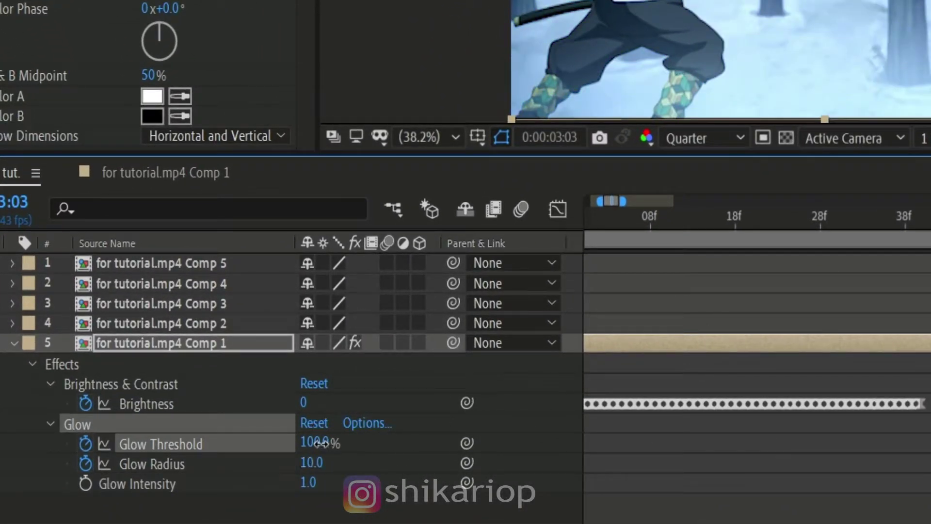
drag(312, 463, 294, 463)
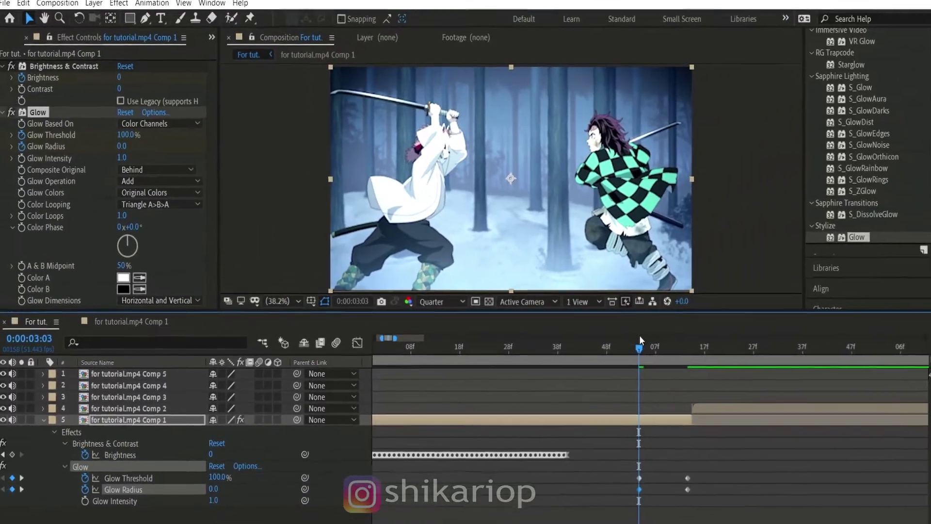
Step: At 0:00:03:13, set Glow Threshold to 22.7% and Radius to 154
drag(639, 338, 680, 339)
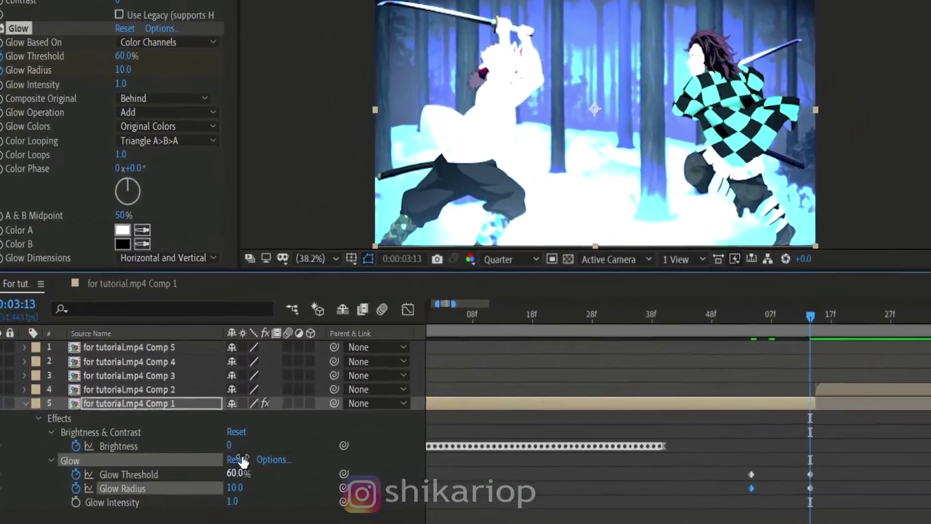
drag(219, 476, 180, 464)
drag(252, 420, 177, 425)
drag(313, 462, 436, 452)
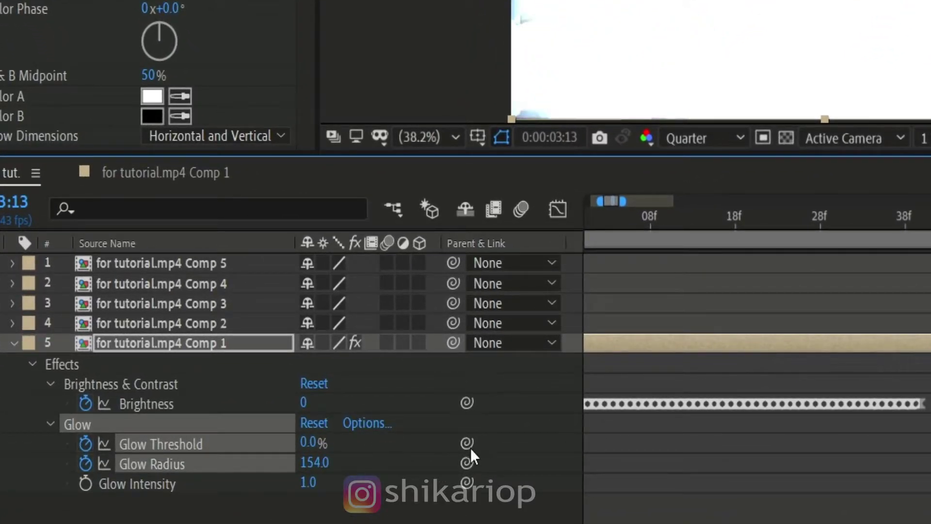
mouse_move(311, 442)
mouse_down()
mouse_move(391, 423)
mouse_move(376, 422)
mouse_up()
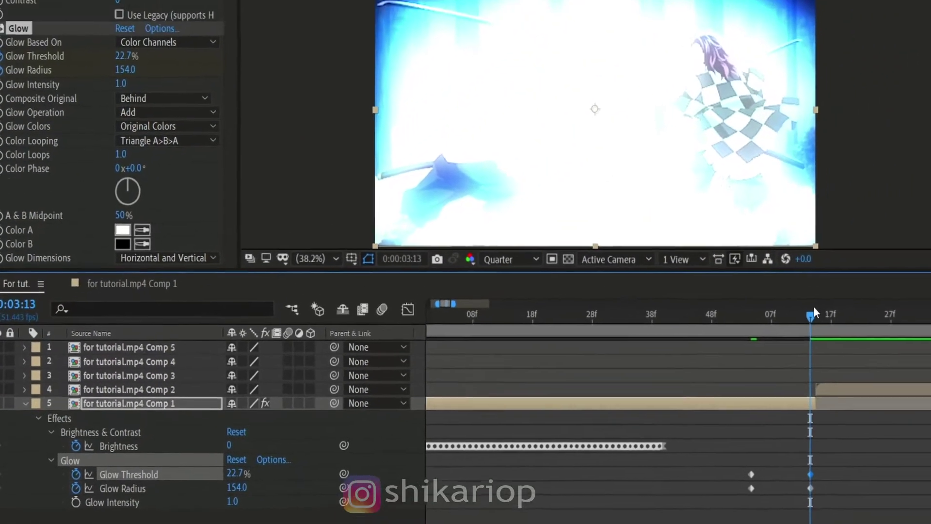
click(690, 339)
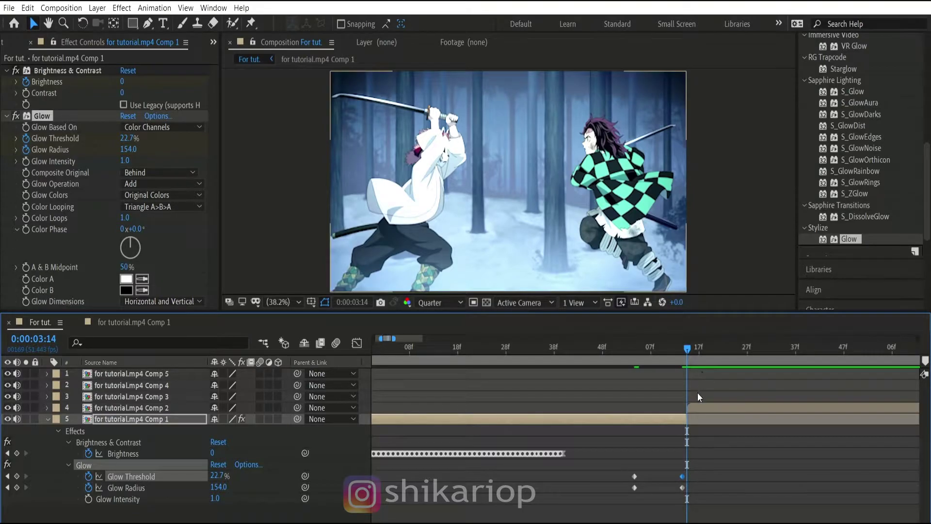
Step: Apply Easy Ease to Comp 1's four Glow Threshold and Radius keyframes
click(698, 408)
drag(699, 459, 625, 486)
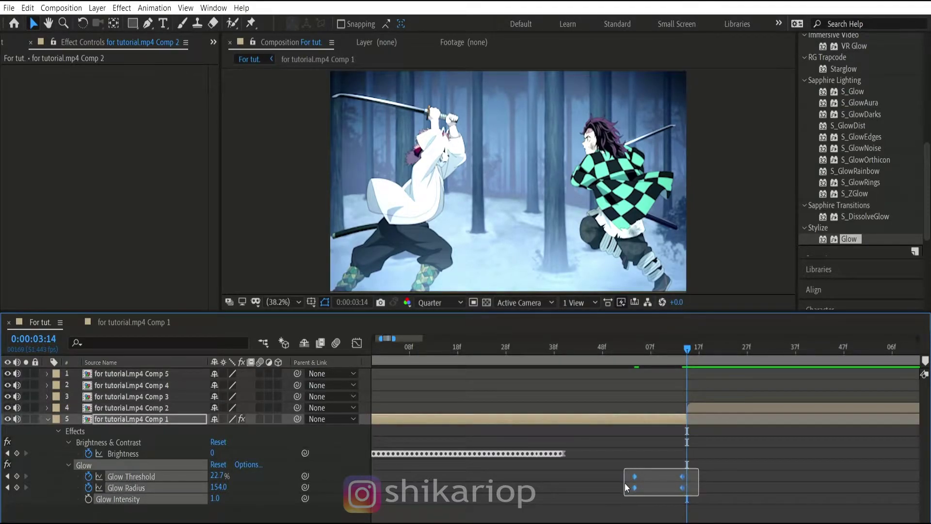
key(F9)
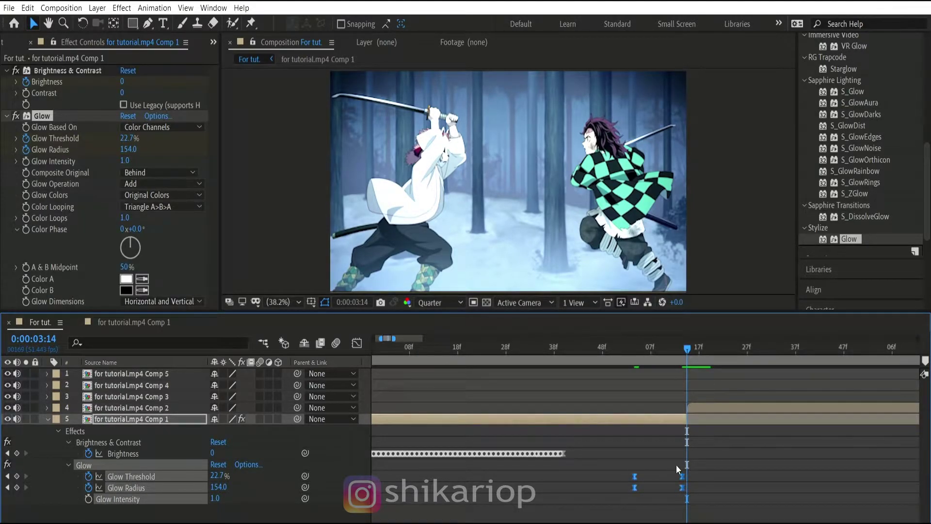
mouse_move(693, 472)
mouse_down()
mouse_move(652, 465)
mouse_move(614, 481)
mouse_up()
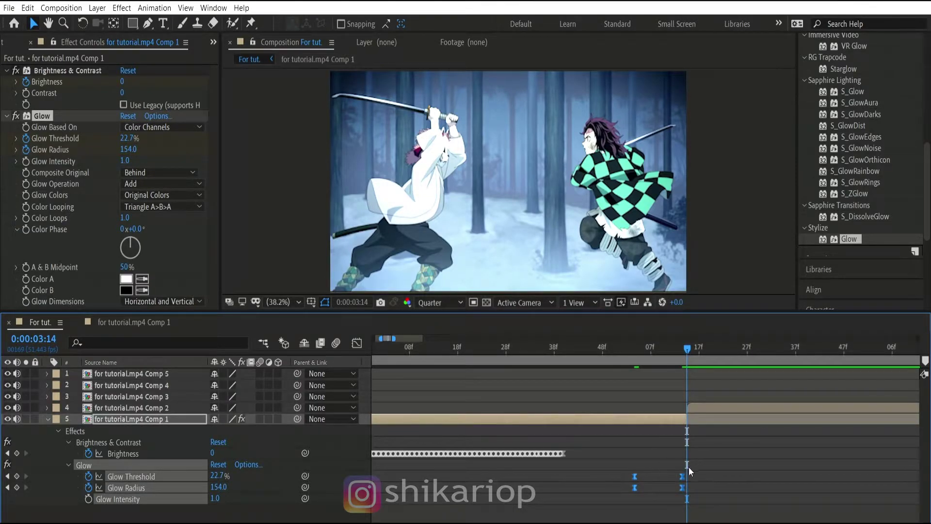
drag(690, 452, 626, 482)
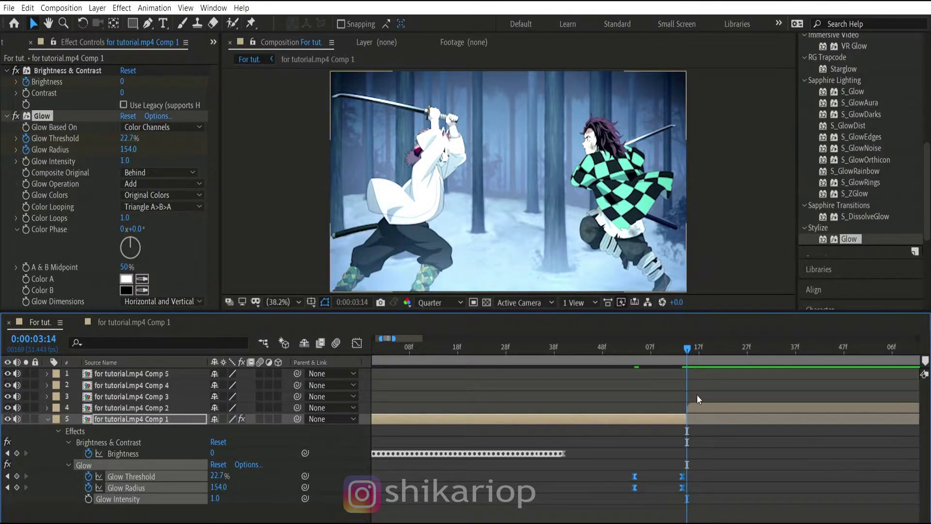
key(ctrl+Up)
Step: Add the Glow keyframes to Comp 2 and time-reverse them
key(ctrl+alt+shift+e)
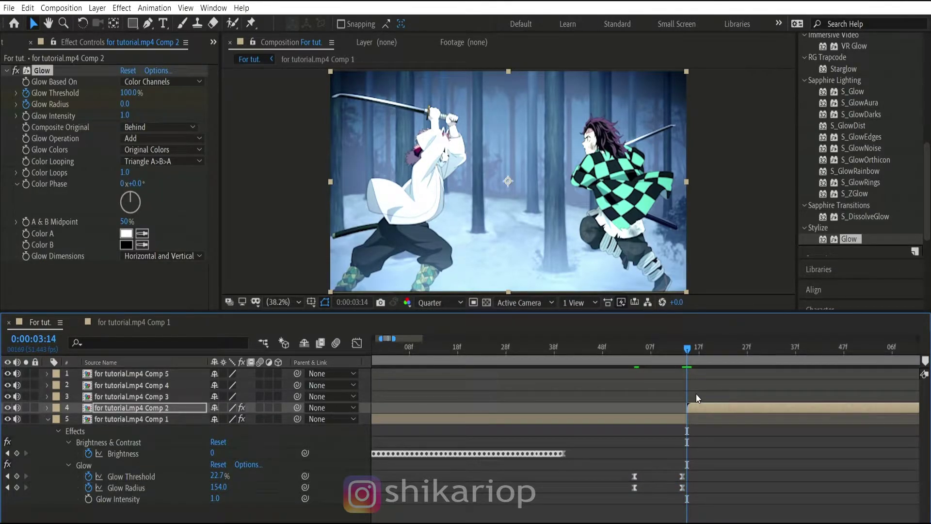
key(ctrl+v)
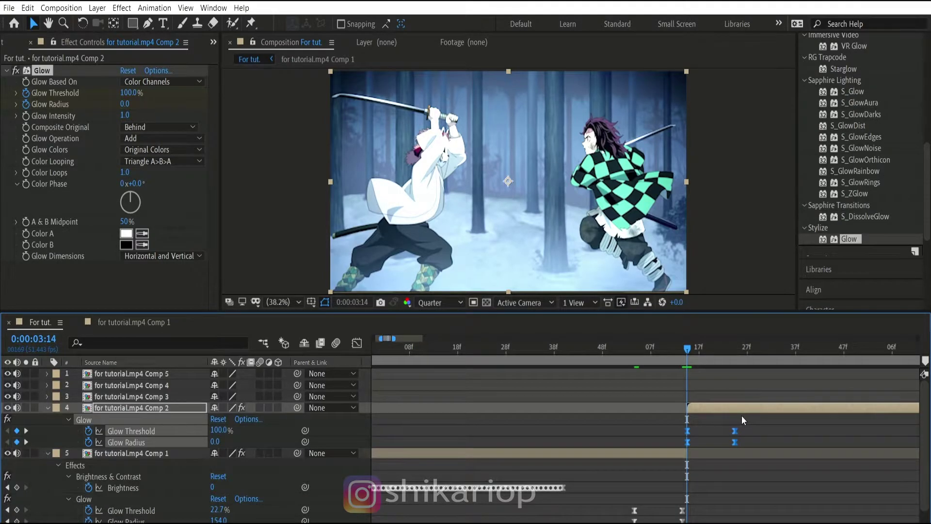
drag(741, 416, 678, 445)
right_click(736, 436)
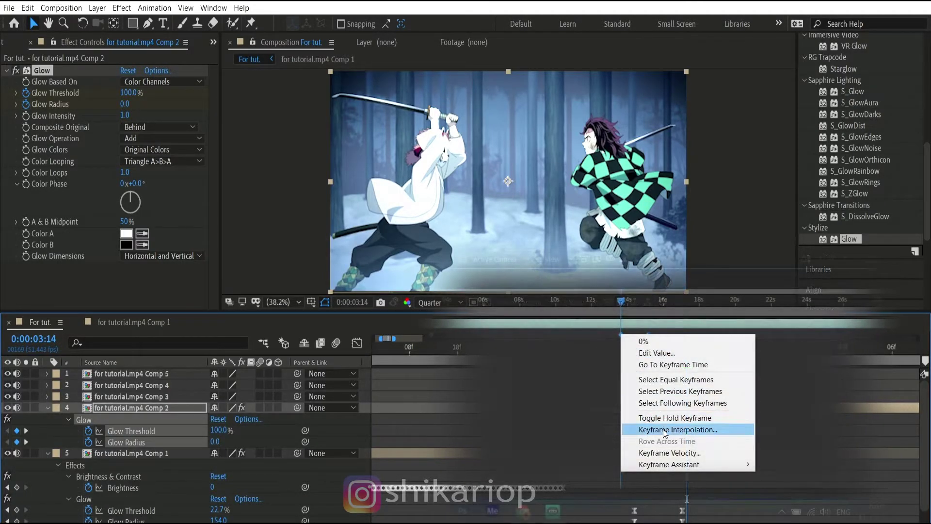
mouse_move(669, 464)
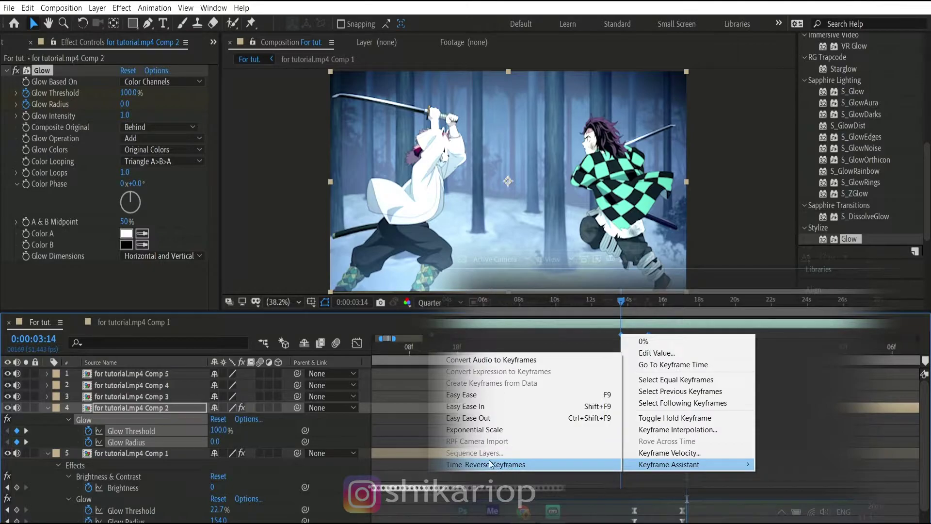
click(491, 464)
click(706, 341)
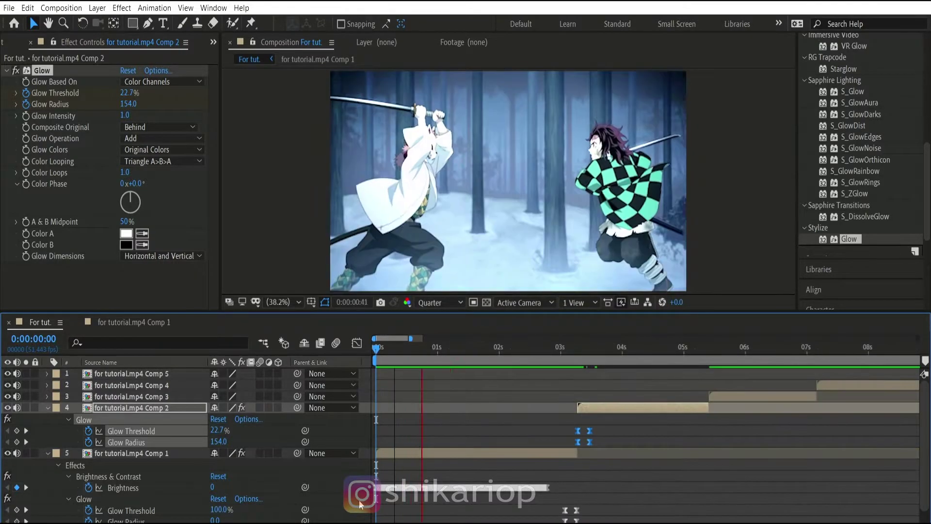
Step: Preview the white flash transition from Comp 1 into Comp 2
drag(636, 346, 577, 347)
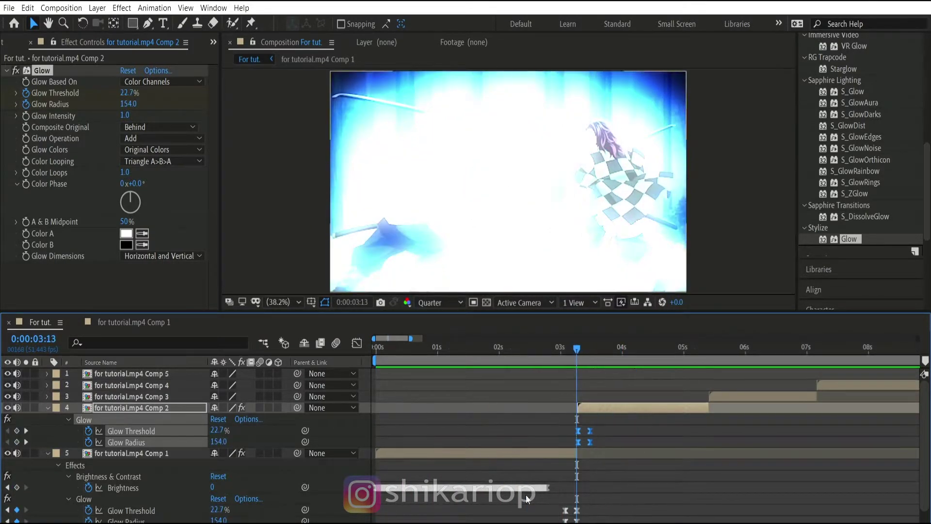
click(138, 509)
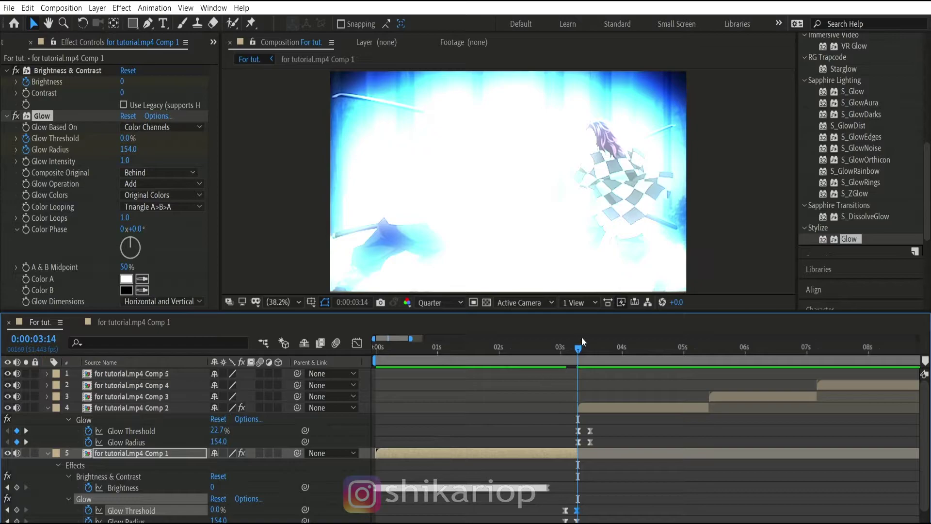
click(656, 408)
key(space)
key(Home)
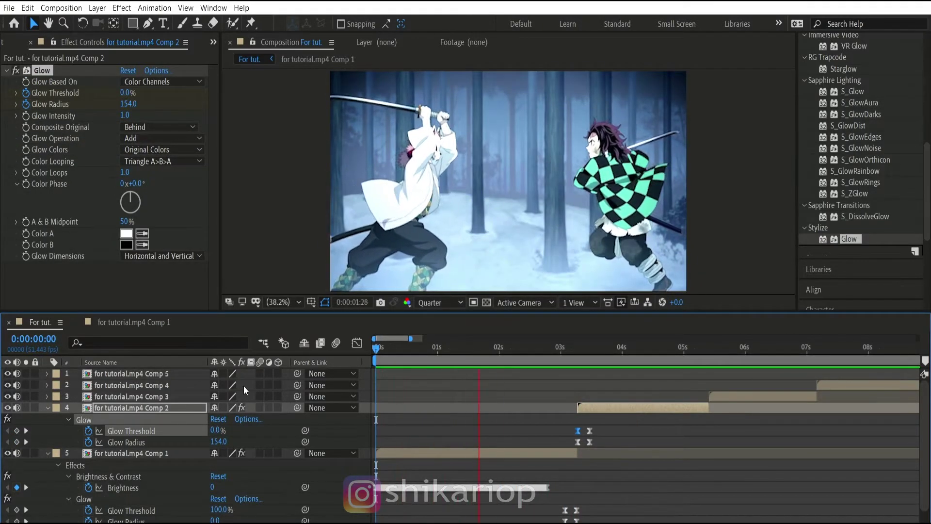
key(space)
click(458, 452)
Step: Slide layers Comp 2 through Comp 5 earlier and reselect Comp 2's Glow keyframes
key(u)
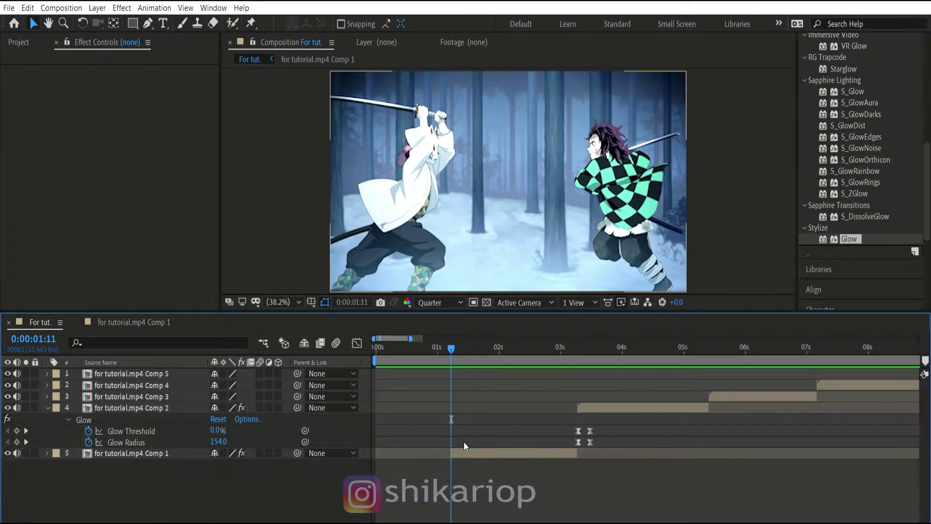
mouse_move(463, 446)
mouse_down()
mouse_move(822, 383)
mouse_move(391, 452)
mouse_up()
key(Home)
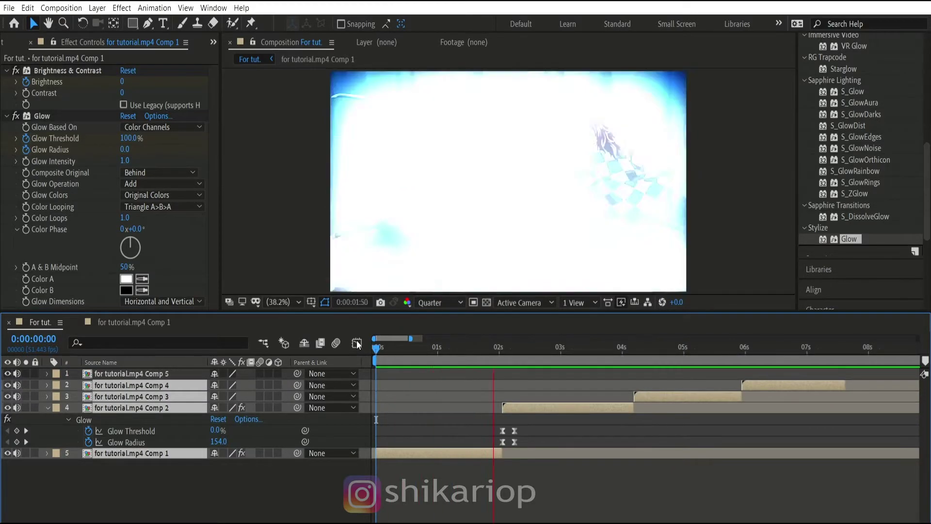
key(k)
drag(524, 414, 497, 430)
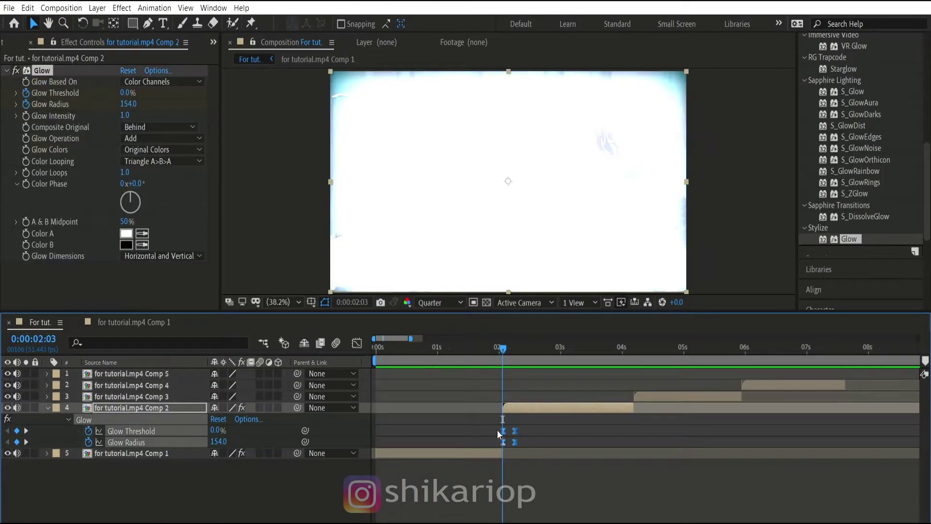
Step: Place Glow flash keyframes at Comp 2's end and paste the flash onto Comp 3
drag(503, 341, 633, 357)
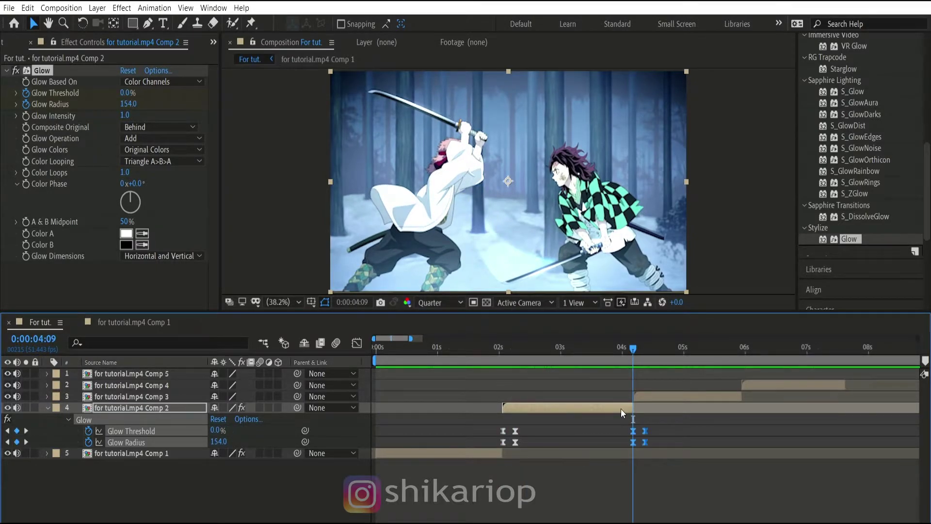
drag(643, 417, 633, 416)
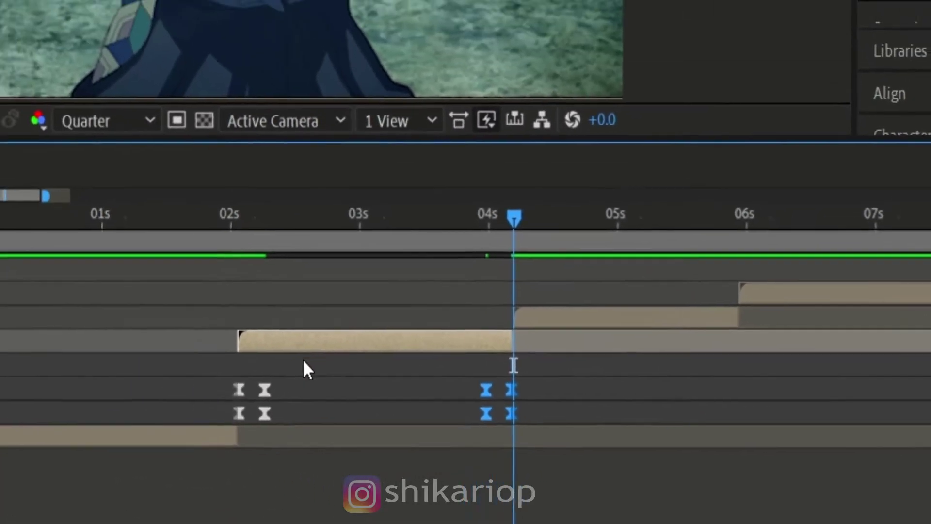
drag(528, 448, 487, 424)
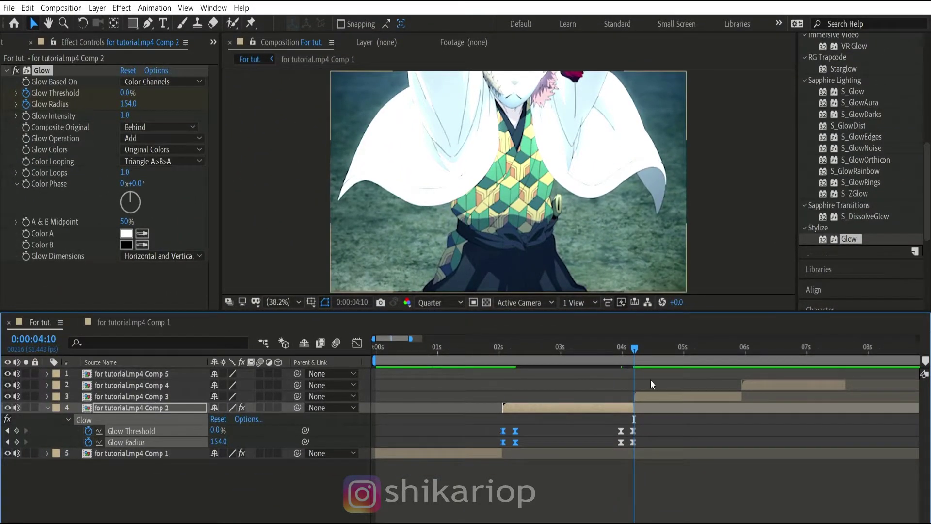
key(ctrl+Up)
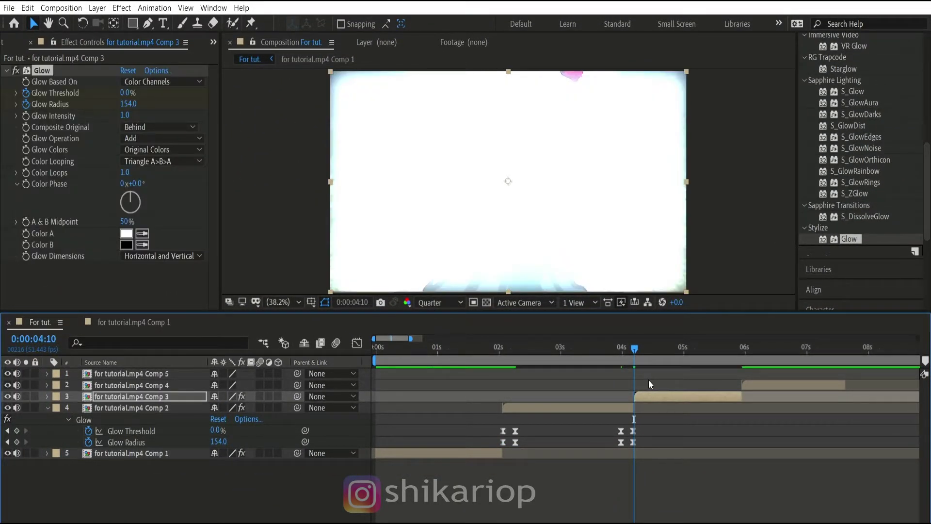
key(ctrl+v)
drag(640, 450, 626, 454)
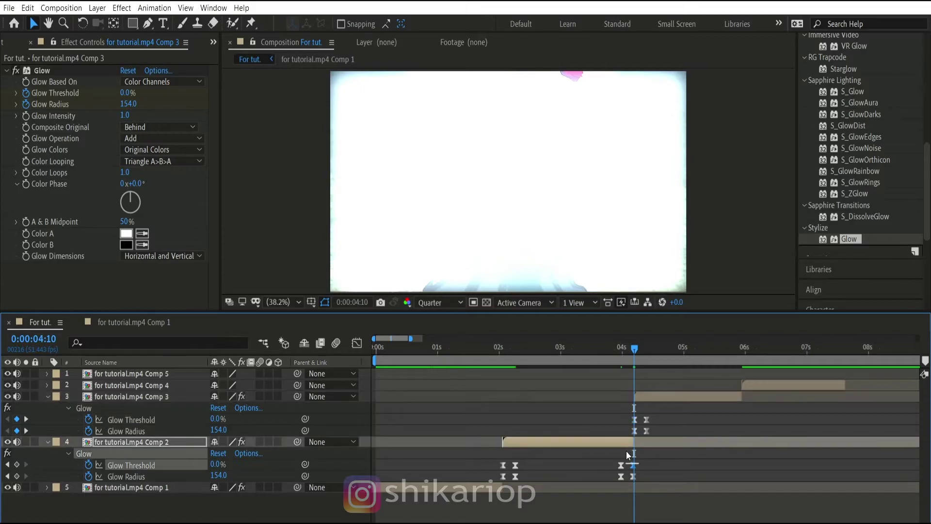
key(ctrl+c)
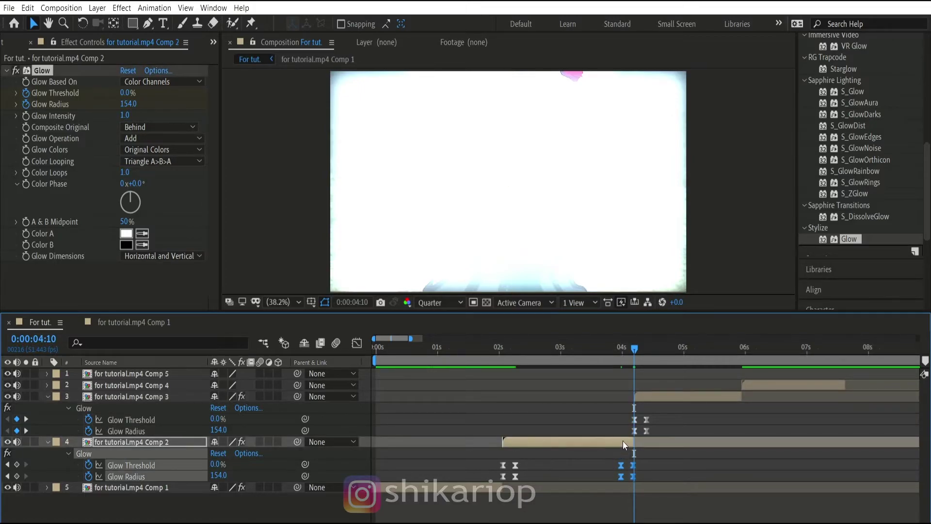
Step: Paste the Glow flash at Comp 3's end and onto Comps 4 and 5
click(729, 348)
key(ctrl+Up)
key(ctrl+v)
drag(729, 348, 843, 347)
click(218, 372)
key(ctrl+Down)
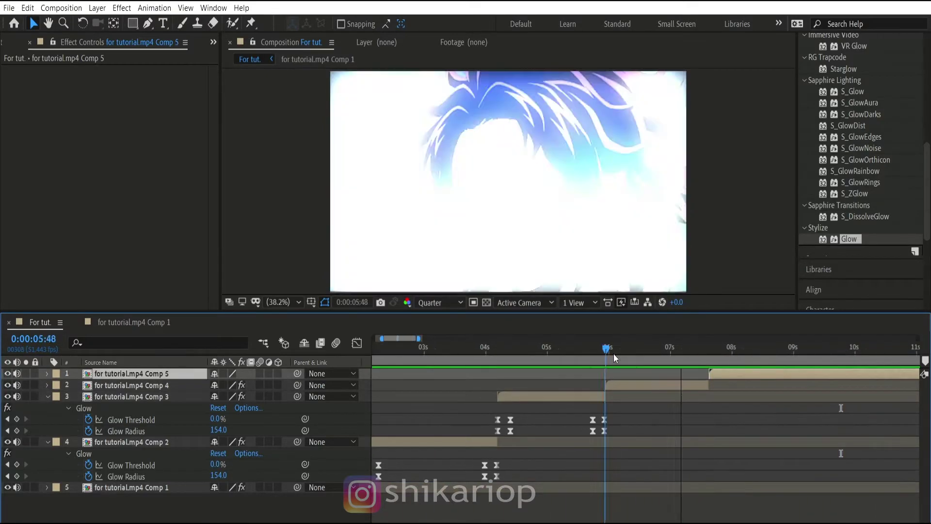
key(ctrl+v)
drag(603, 347, 709, 348)
key(ctrl+Up)
Step: Keyframe Comp 5's Opacity down to 2% and play back the whole clip
double_click(849, 239)
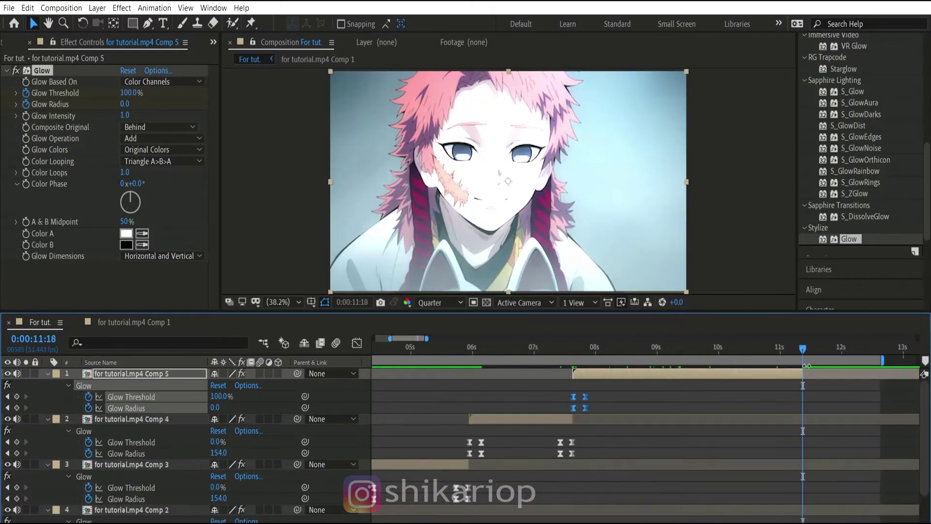
key(t)
drag(806, 400, 688, 392)
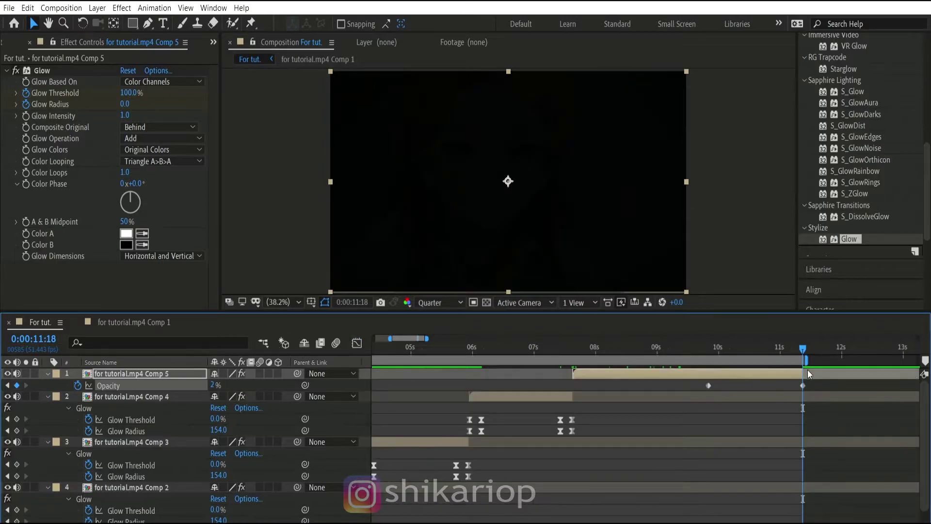
key(Home)
key(space)
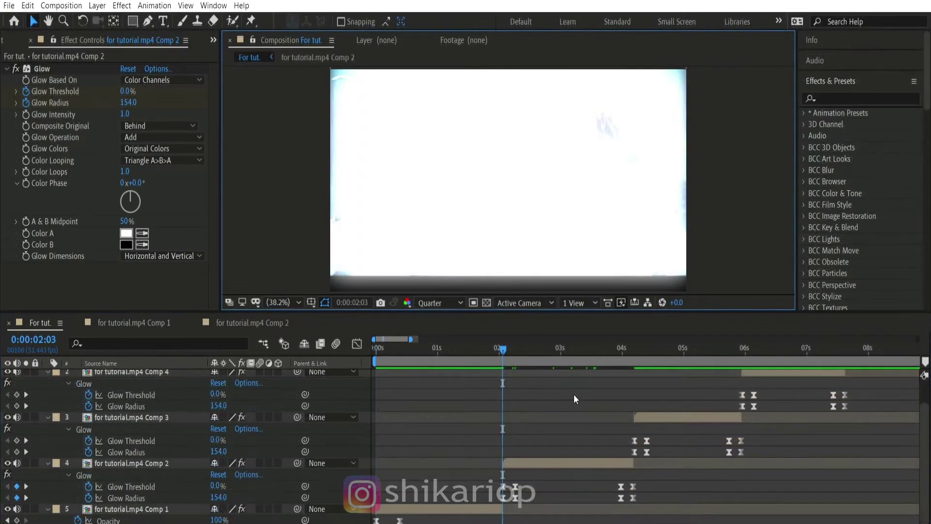
Step: Scrub to the first white flash transition frame to inspect it
drag(509, 344, 518, 346)
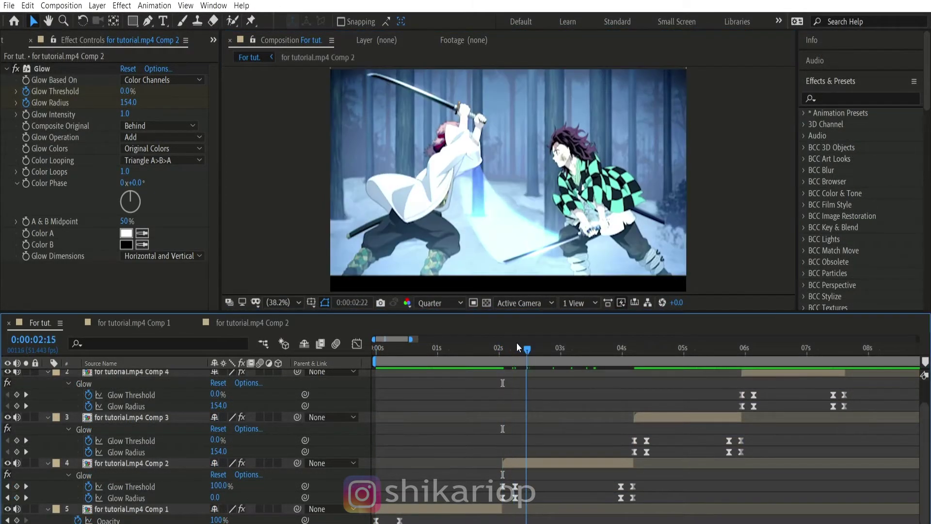
click(506, 347)
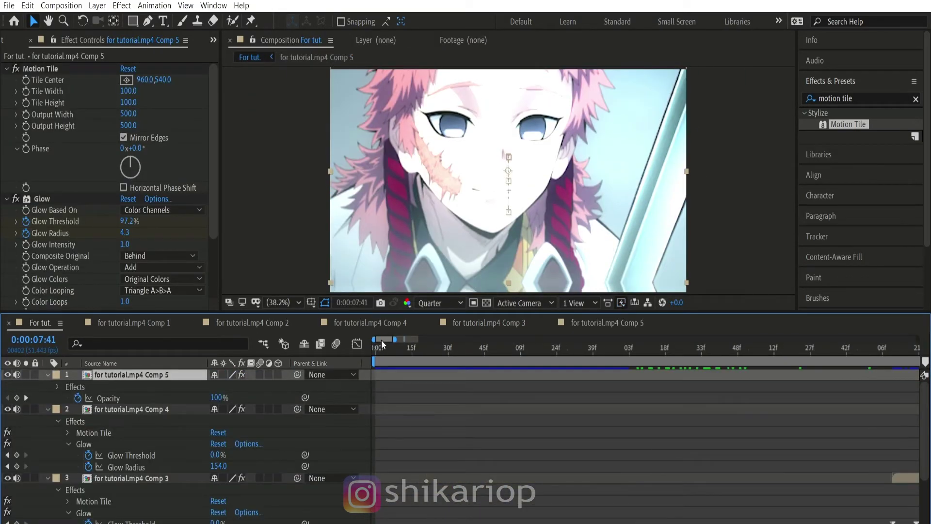
click(377, 344)
key(space)
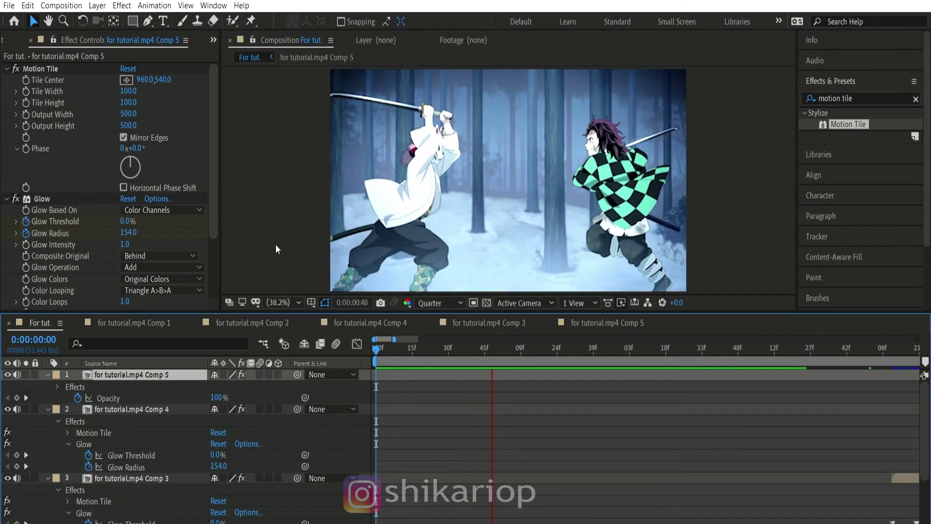